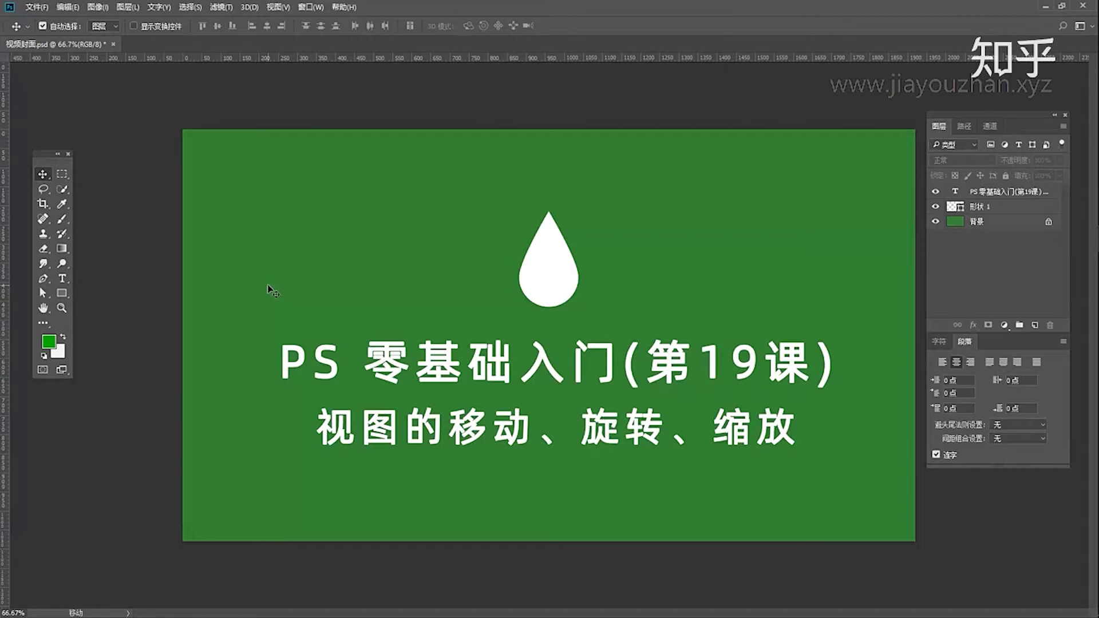
# Move the white teardrop shape slightly up and to the right above the title text.
pyautogui.click(549, 281)
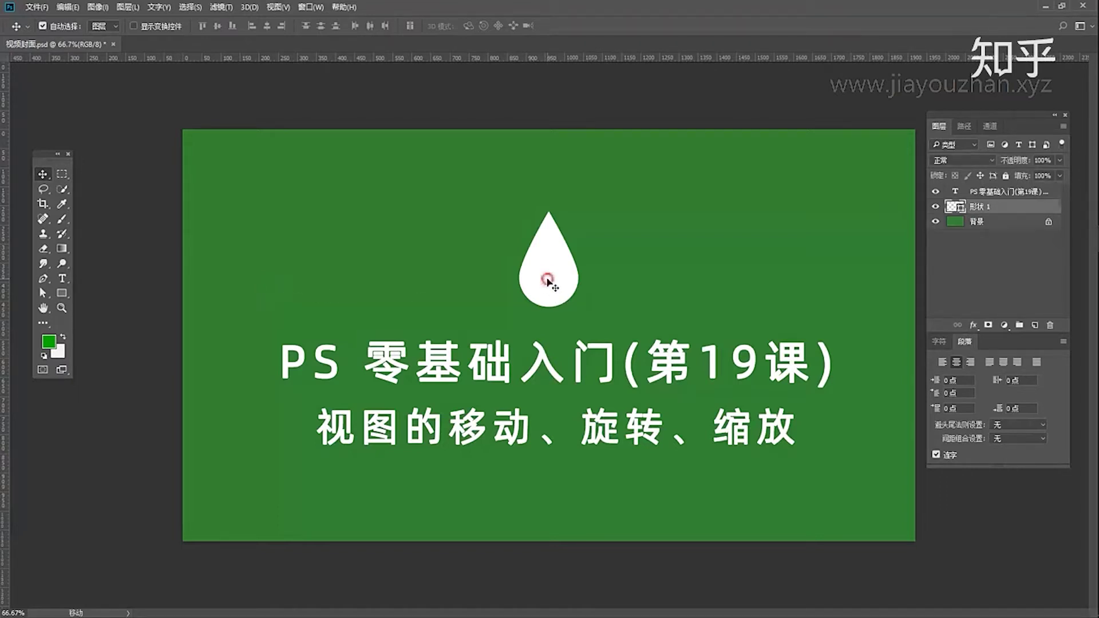
pyautogui.moveTo(565, 269)
pyautogui.mouseDown()
pyautogui.moveTo(532, 252)
pyautogui.moveTo(461, 251)
pyautogui.moveTo(555, 272)
pyautogui.mouseUp()
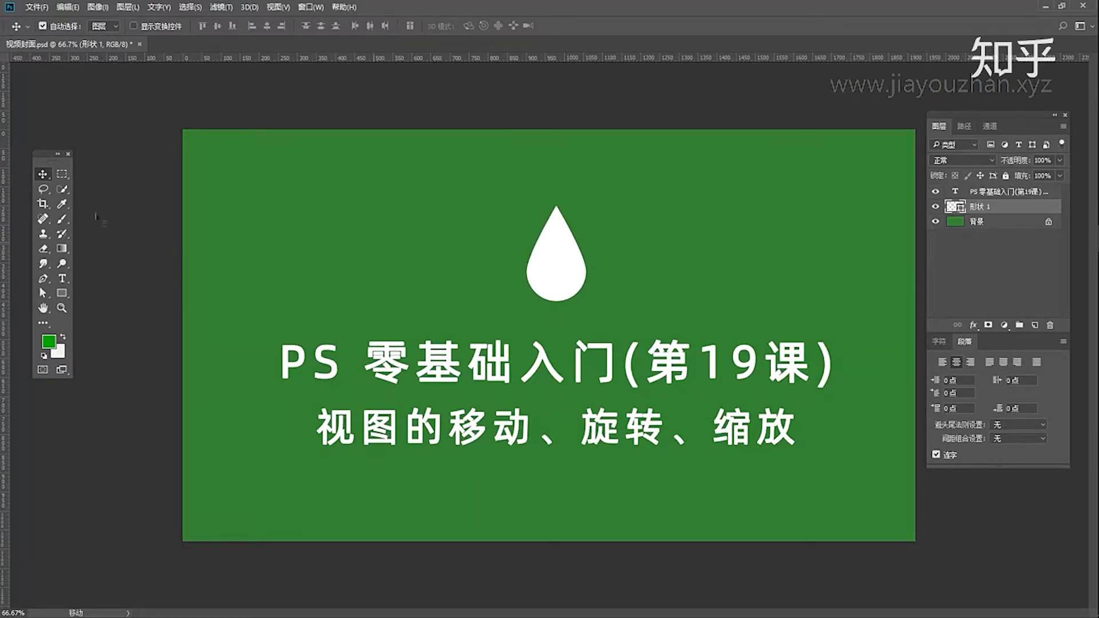
# Reposition the floating toolbox higher in the workspace and activate the Hand tool (抓手工具).
pyautogui.click(46, 153)
pyautogui.moveTo(47, 155); pyautogui.dragTo(48, 108)
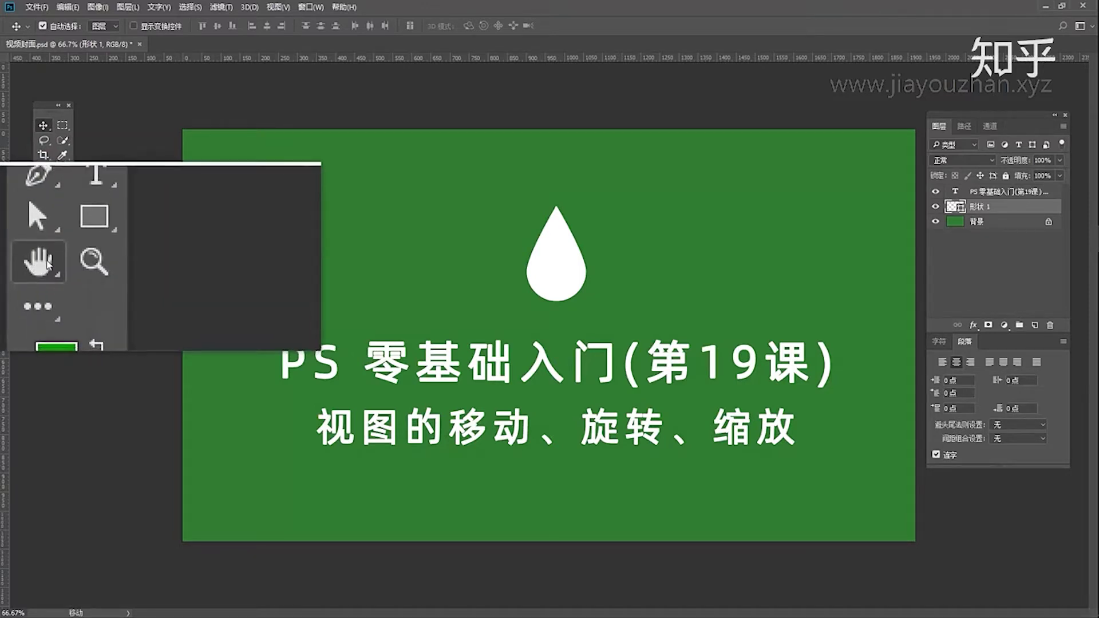
pyautogui.click(47, 265)
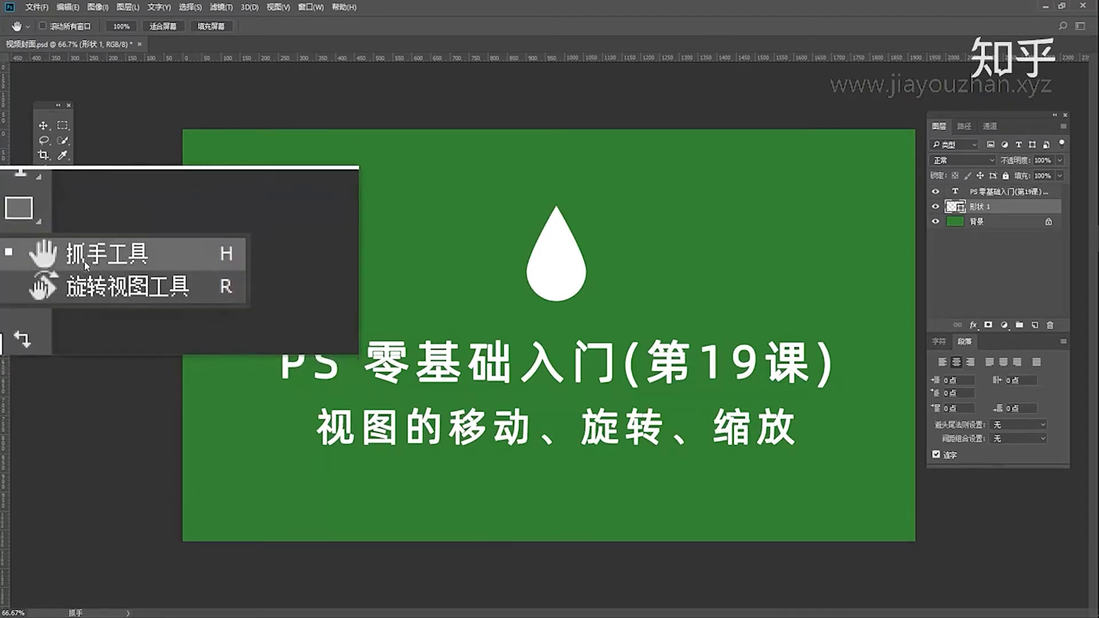
pyautogui.click(84, 261)
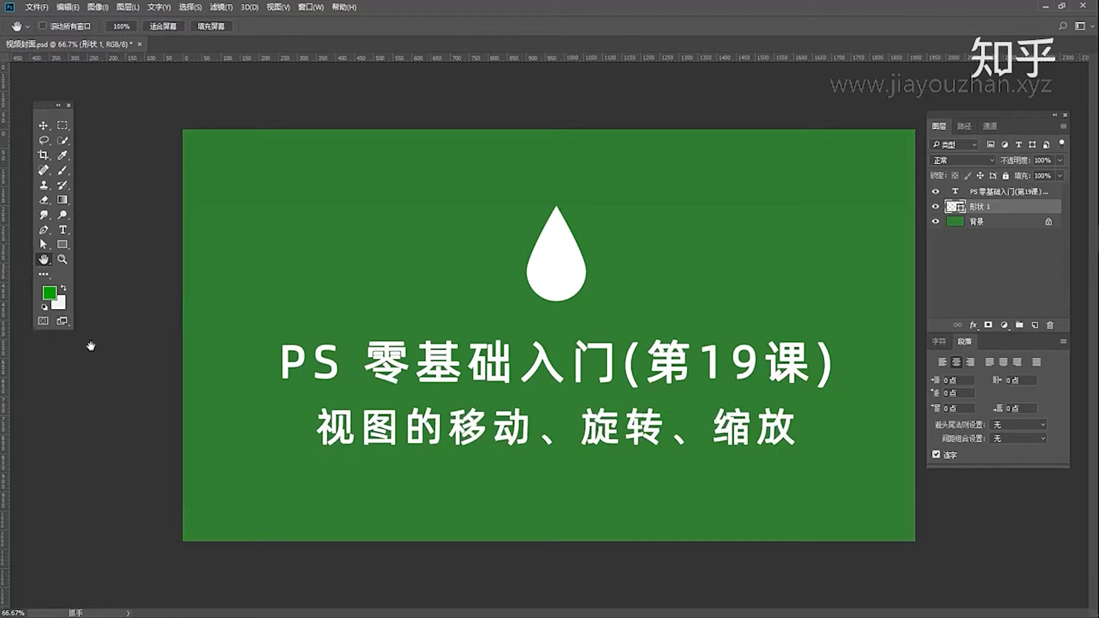
# Try full screen mode with menu bar (带有菜单栏的全屏模式), pan the canvas up and left, and restore standard screen mode.
pyautogui.rightClick(63, 322)
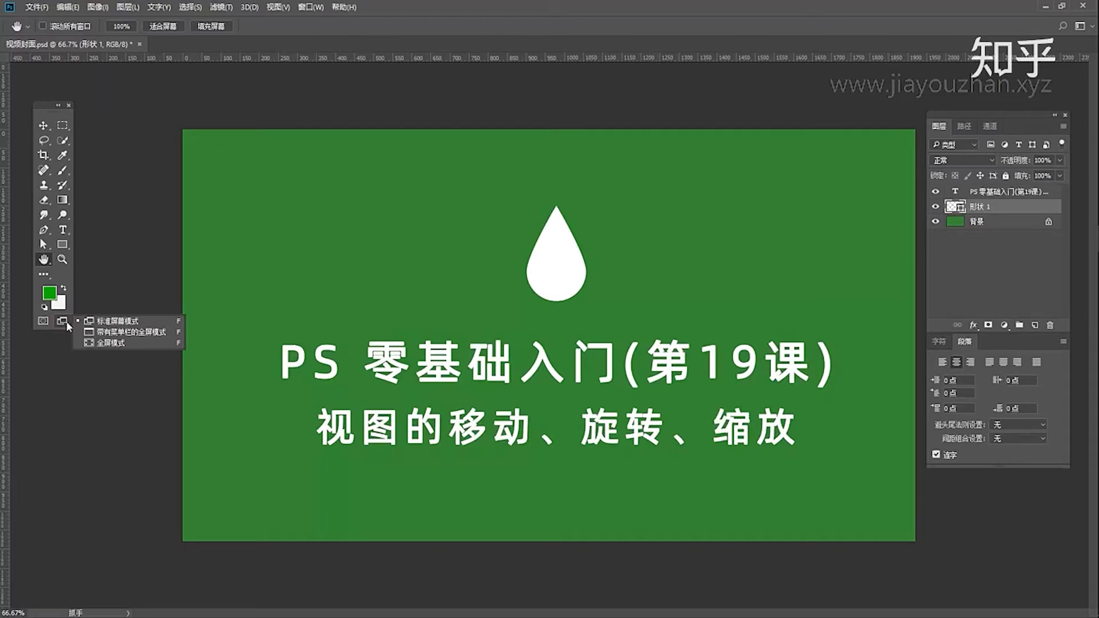
pyautogui.click(109, 321)
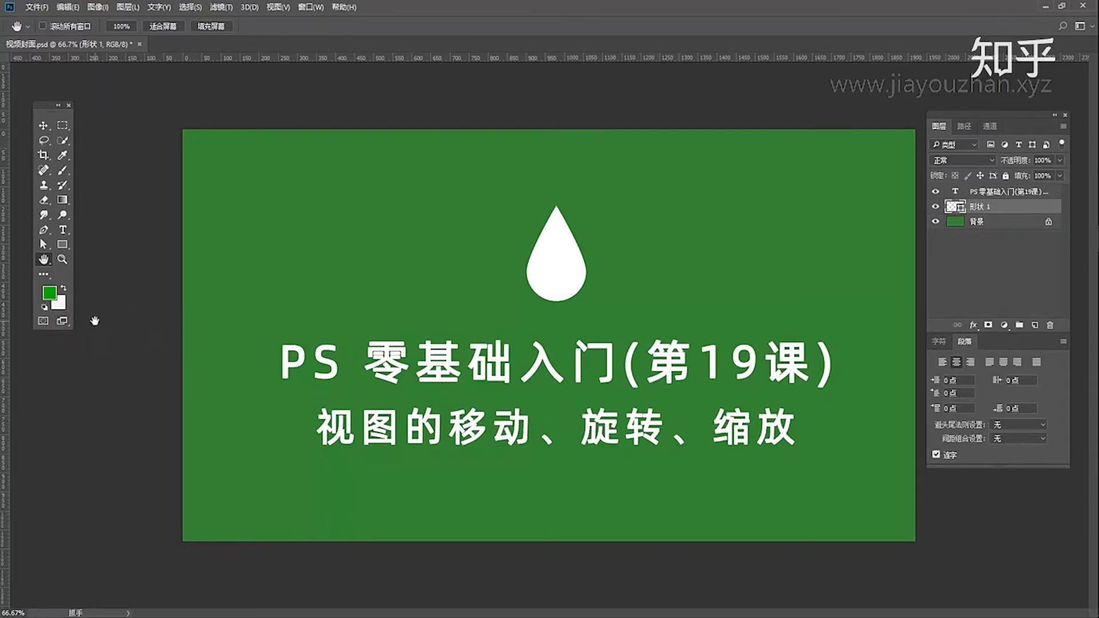
pyautogui.rightClick(61, 324)
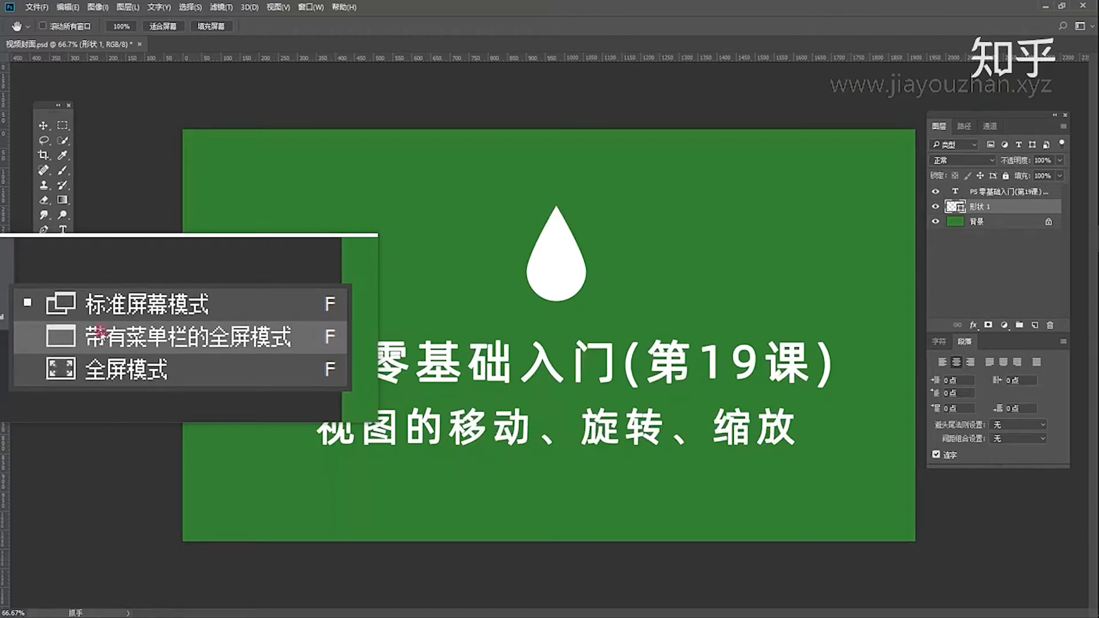
pyautogui.click(80, 332)
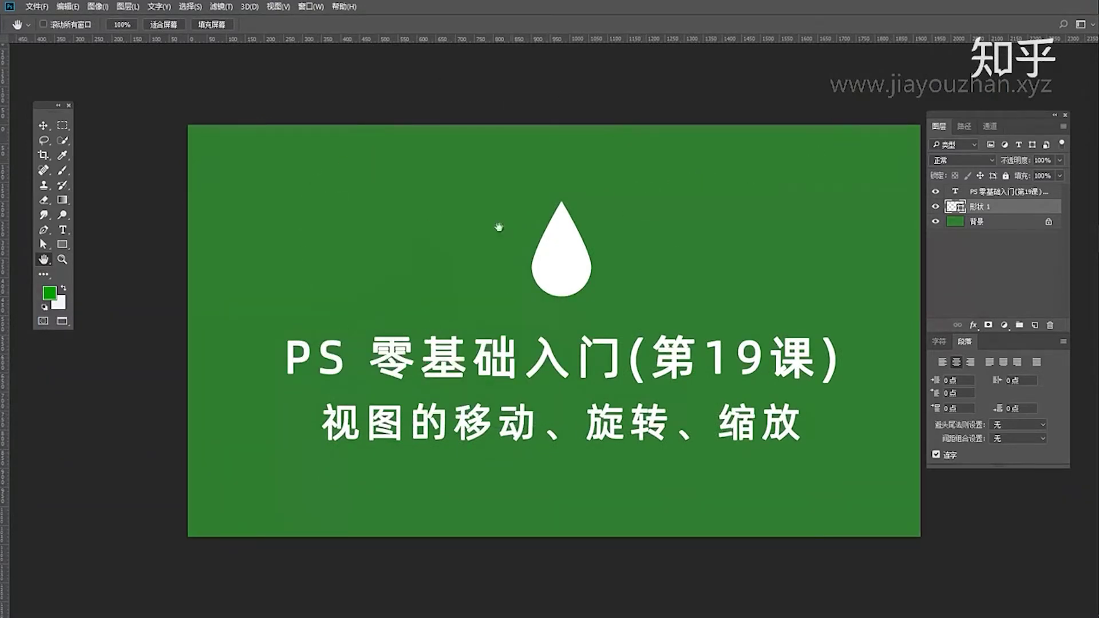
pyautogui.moveTo(422, 258); pyautogui.dragTo(336, 233)
pyautogui.click(68, 322)
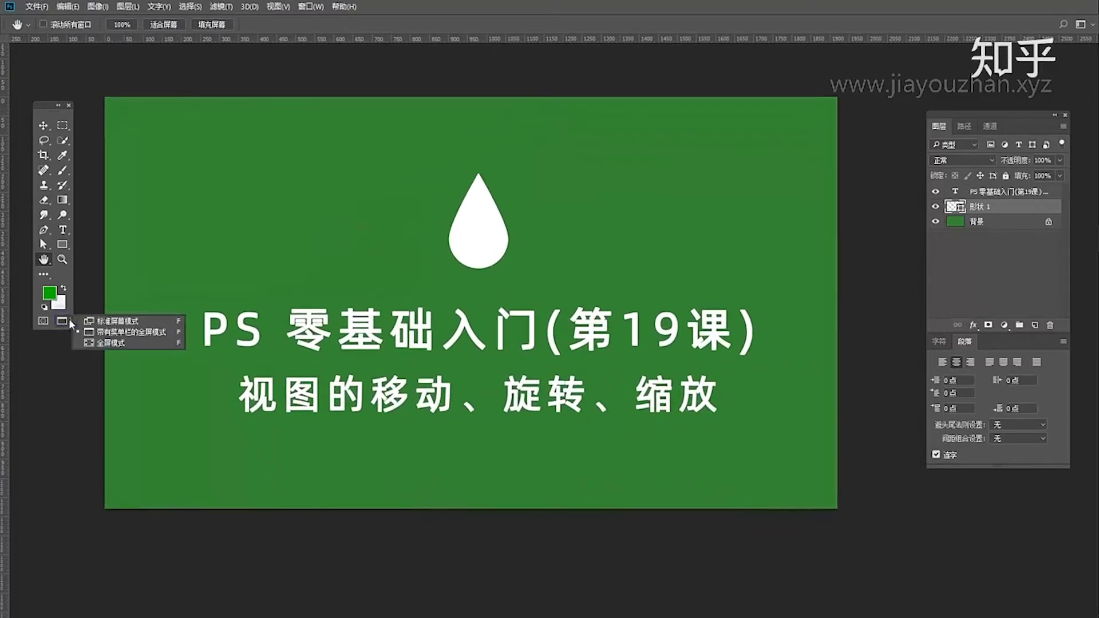
pyautogui.click(104, 320)
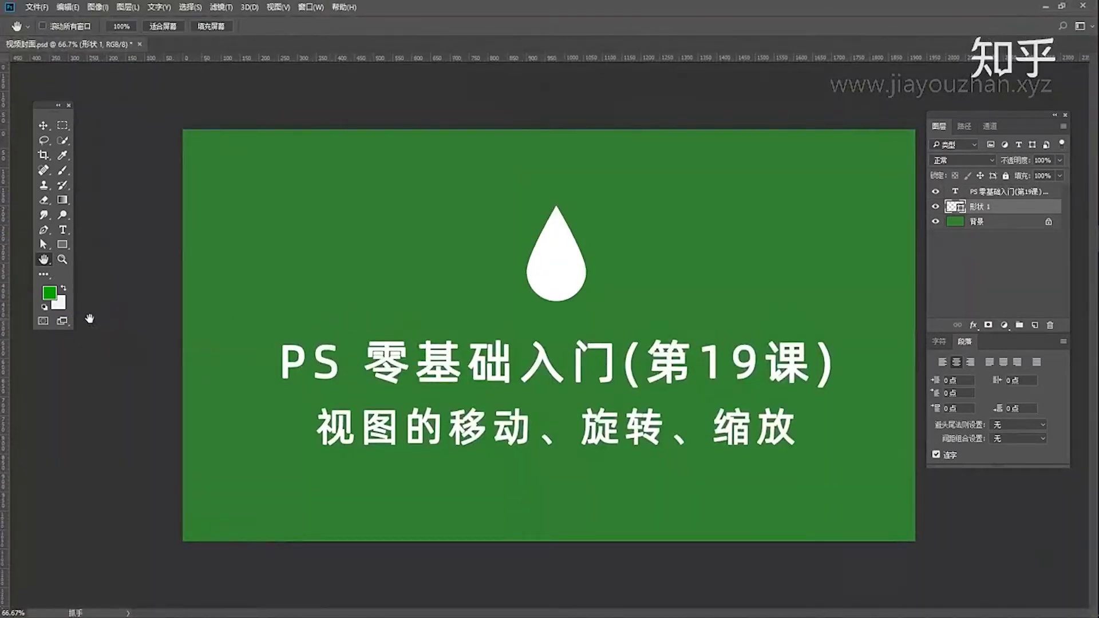
# Switch to full screen mode with menu bar (带有菜单栏的全屏模式) and pan the green cover artwork with the Hand tool.
pyautogui.click(64, 325)
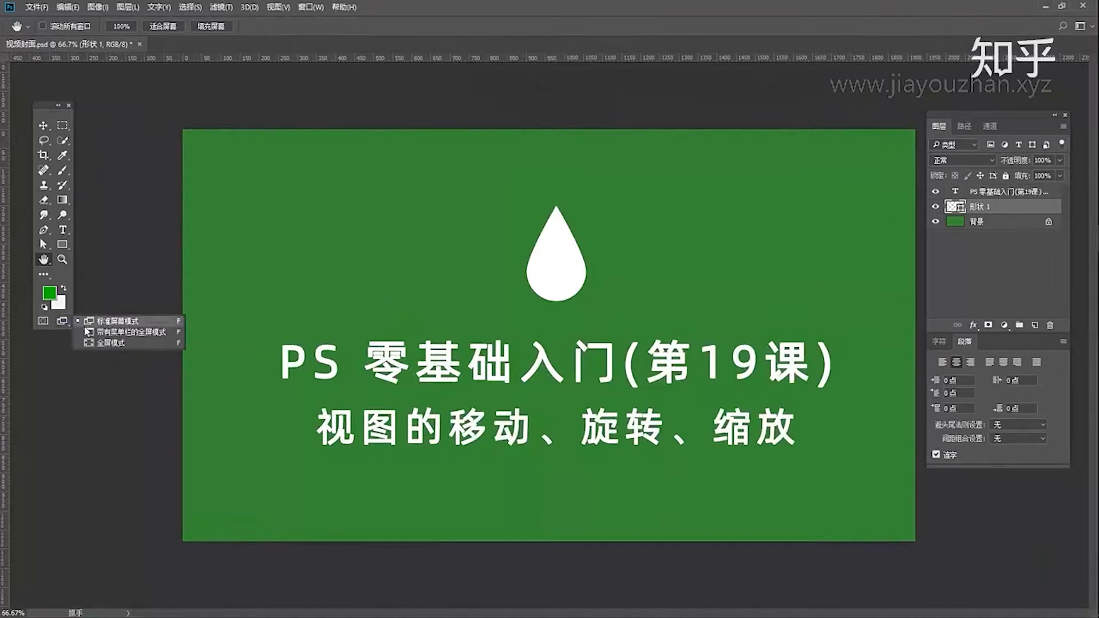
pyautogui.click(131, 332)
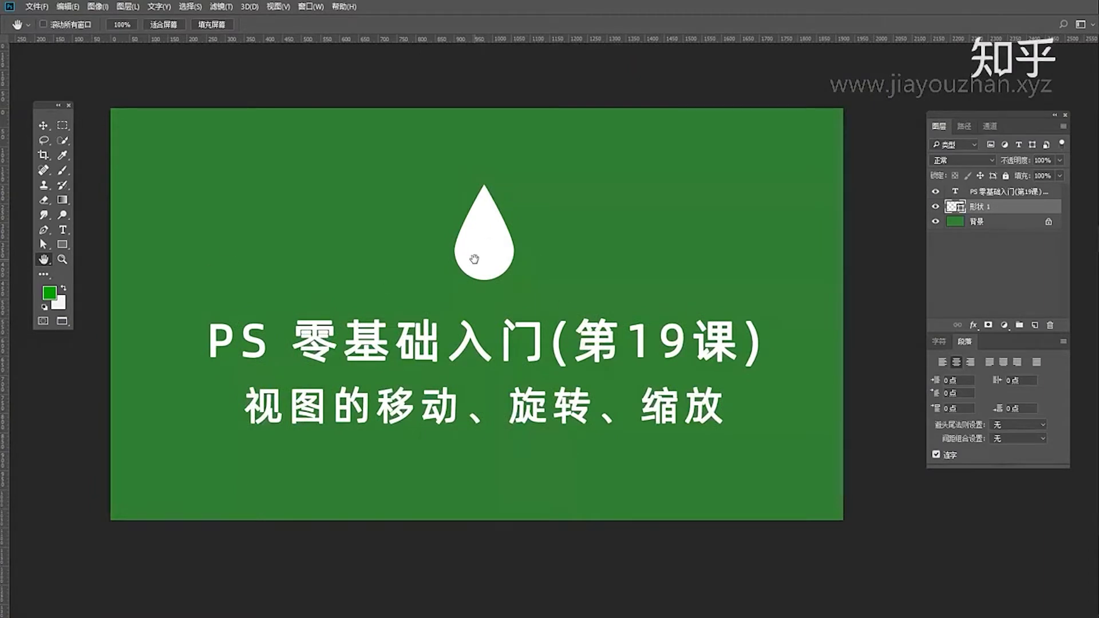
pyautogui.moveTo(416, 262); pyautogui.dragTo(448, 270)
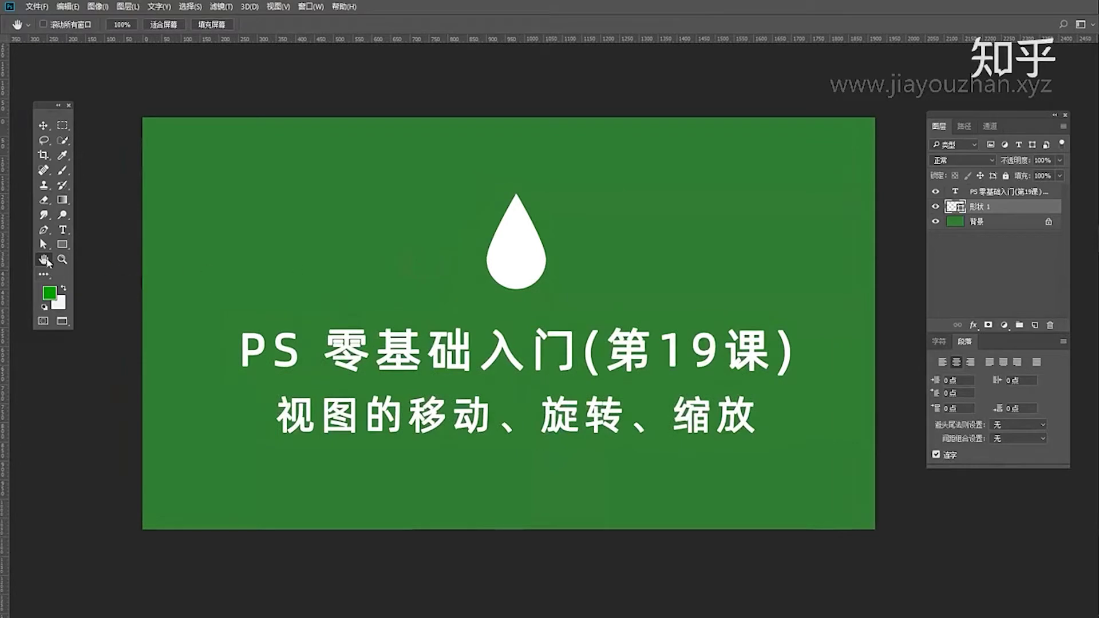
pyautogui.rightClick(46, 261)
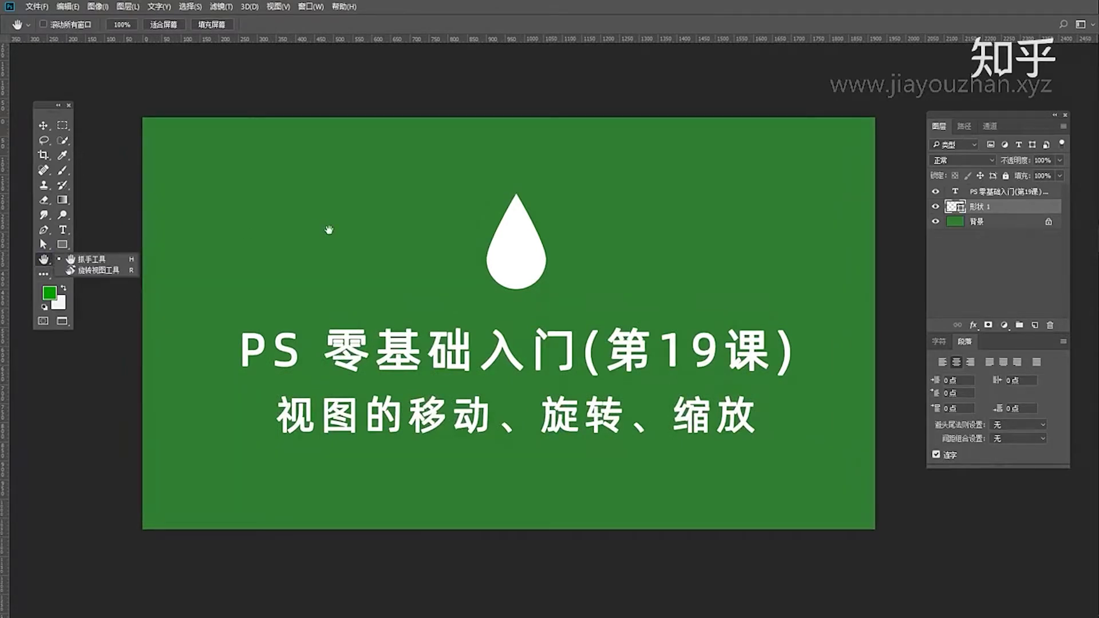
pyautogui.click(87, 261)
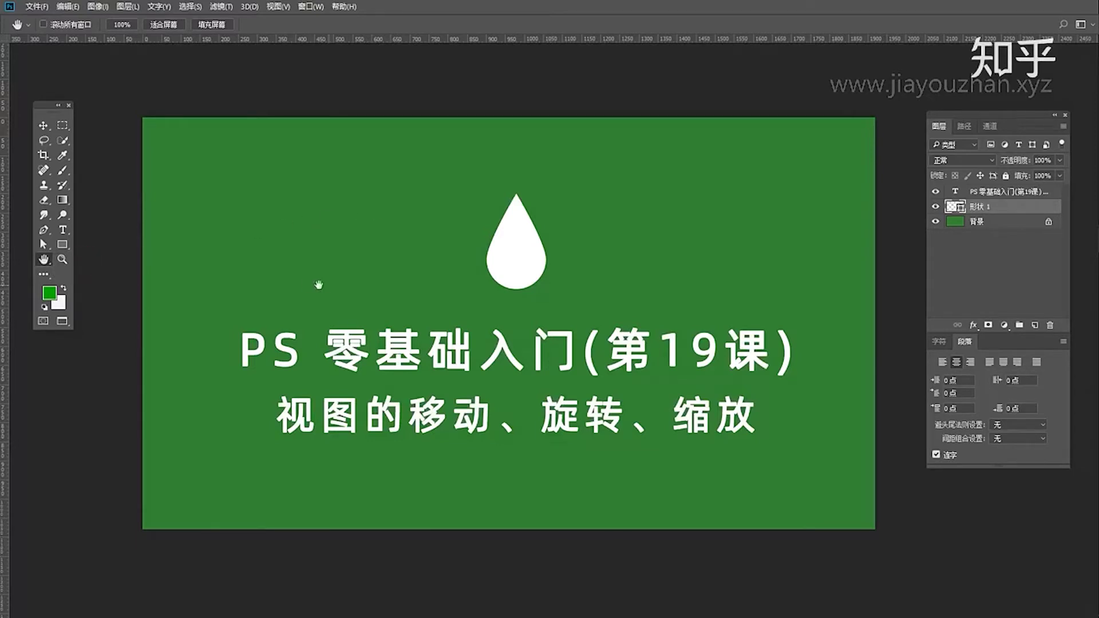
pyautogui.moveTo(290, 283)
pyautogui.mouseDown()
pyautogui.moveTo(255, 275)
pyautogui.moveTo(378, 280)
pyautogui.moveTo(300, 395)
pyautogui.moveTo(380, 214)
pyautogui.moveTo(368, 338)
pyautogui.moveTo(273, 275)
pyautogui.moveTo(275, 255)
pyautogui.moveTo(260, 277)
pyautogui.moveTo(263, 246)
pyautogui.moveTo(280, 268)
pyautogui.mouseUp()
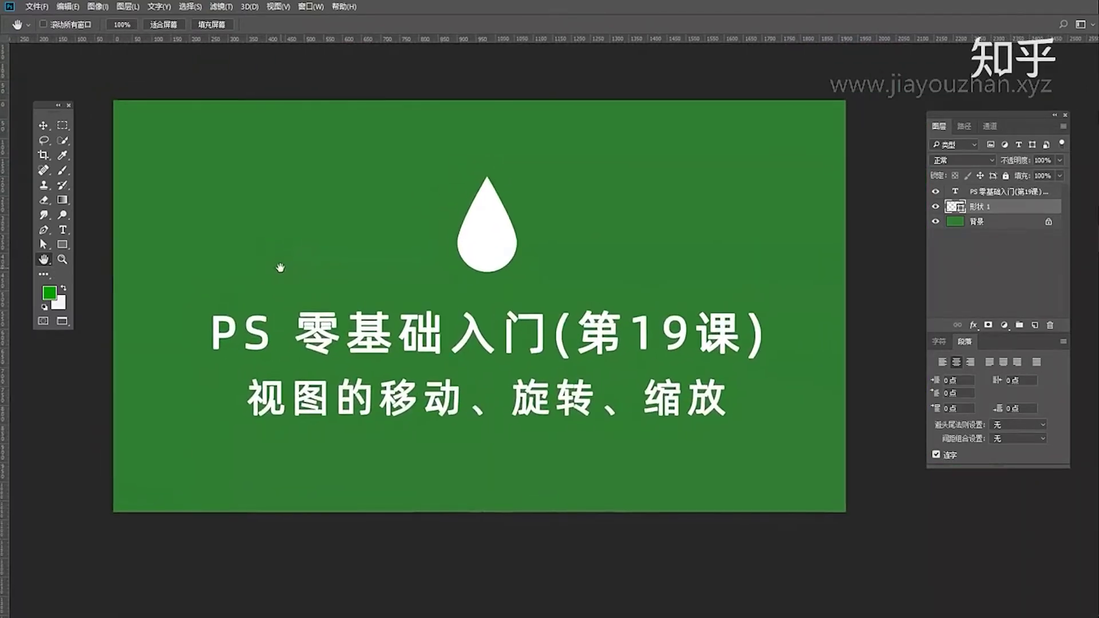
# Switch to the Rectangular Marquee tool and pan the canvas downward with the temporary Hand tool.
pyautogui.click(44, 261)
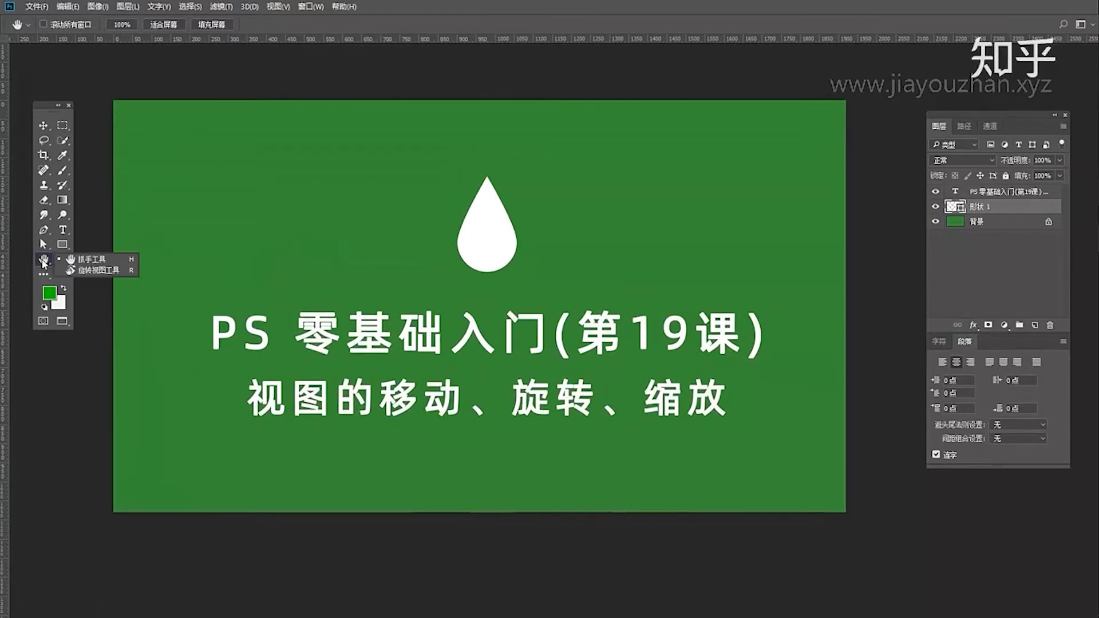
pyautogui.click(333, 239)
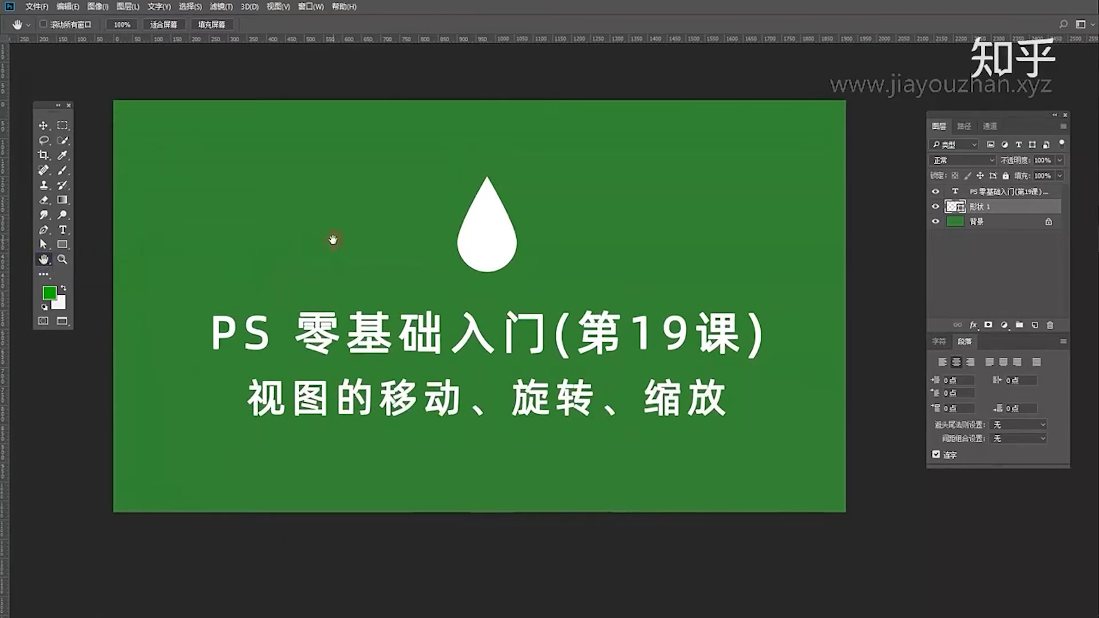
pyautogui.click(44, 261)
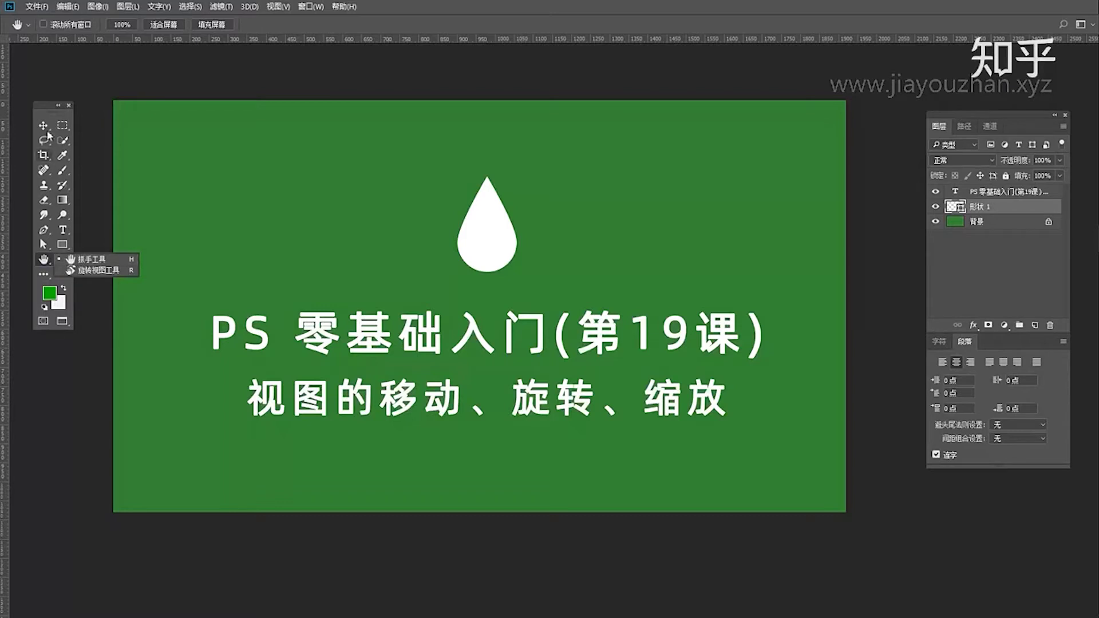
pyautogui.press('v')
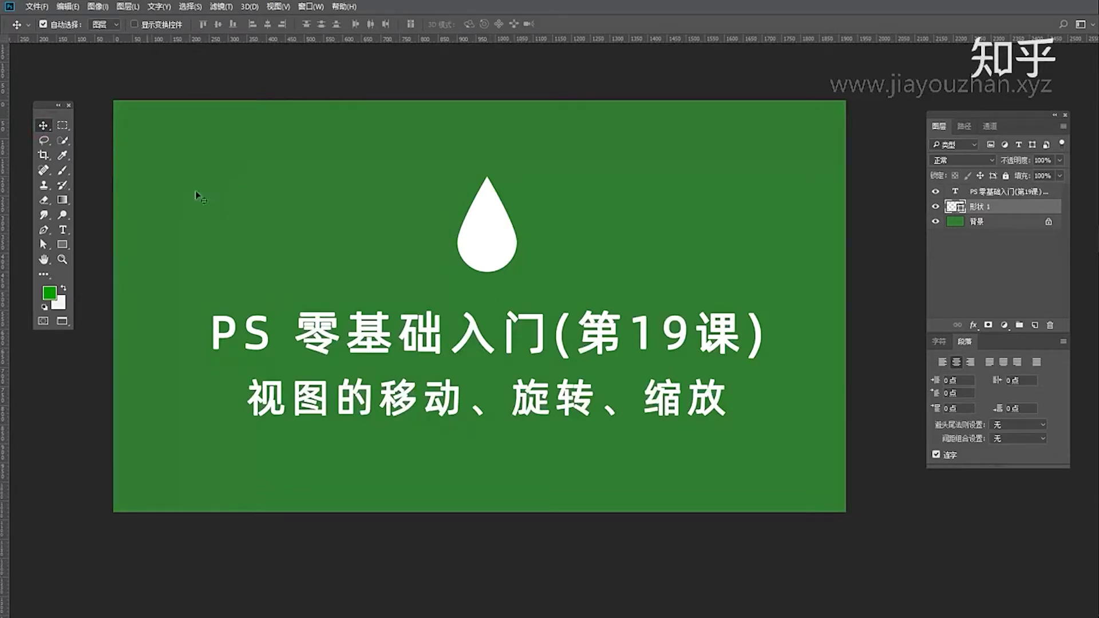
pyautogui.click(62, 170)
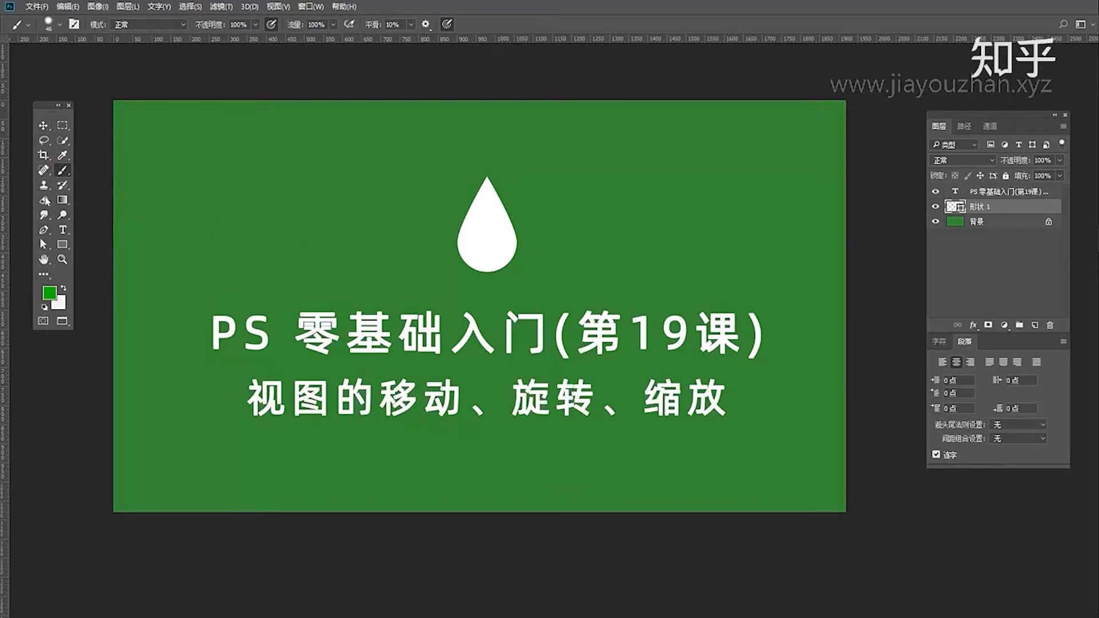
pyautogui.click(63, 126)
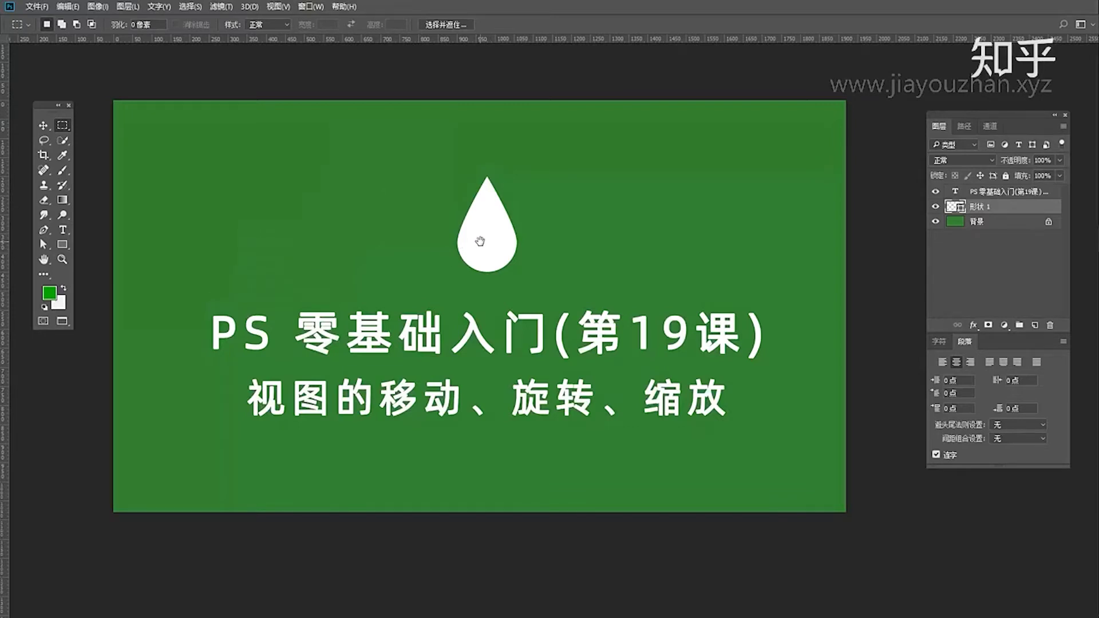
pyautogui.moveTo(466, 252); pyautogui.dragTo(466, 297)
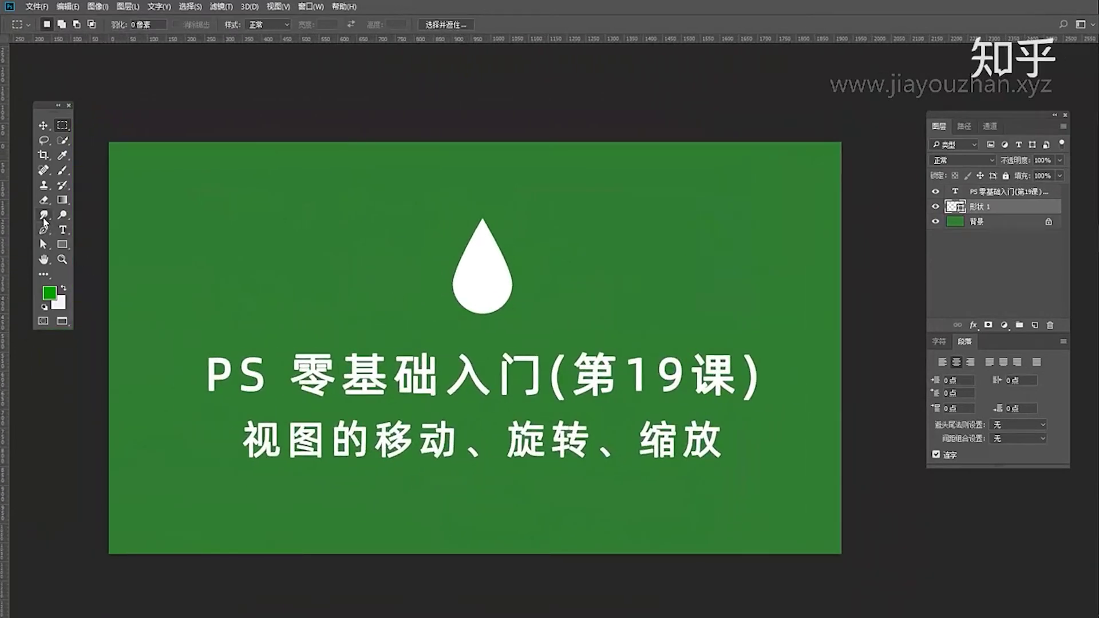
# Select the title text layer, activate the Pen tool, and pan the canvas to the right with the temporary Hand tool.
pyautogui.click(44, 215)
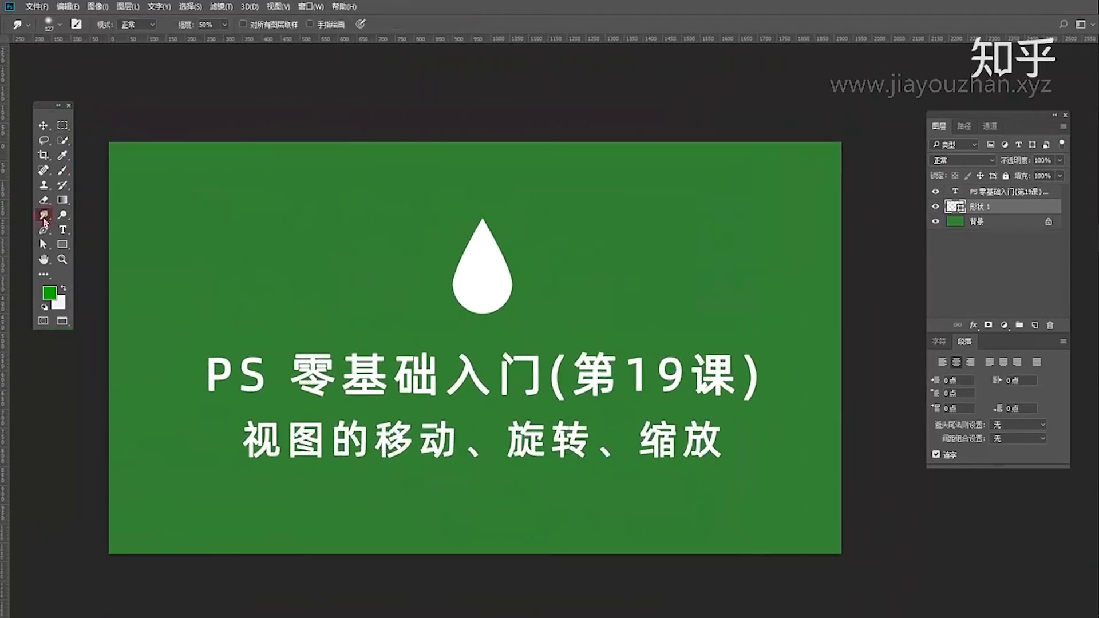
pyautogui.click(996, 191)
pyautogui.click(44, 229)
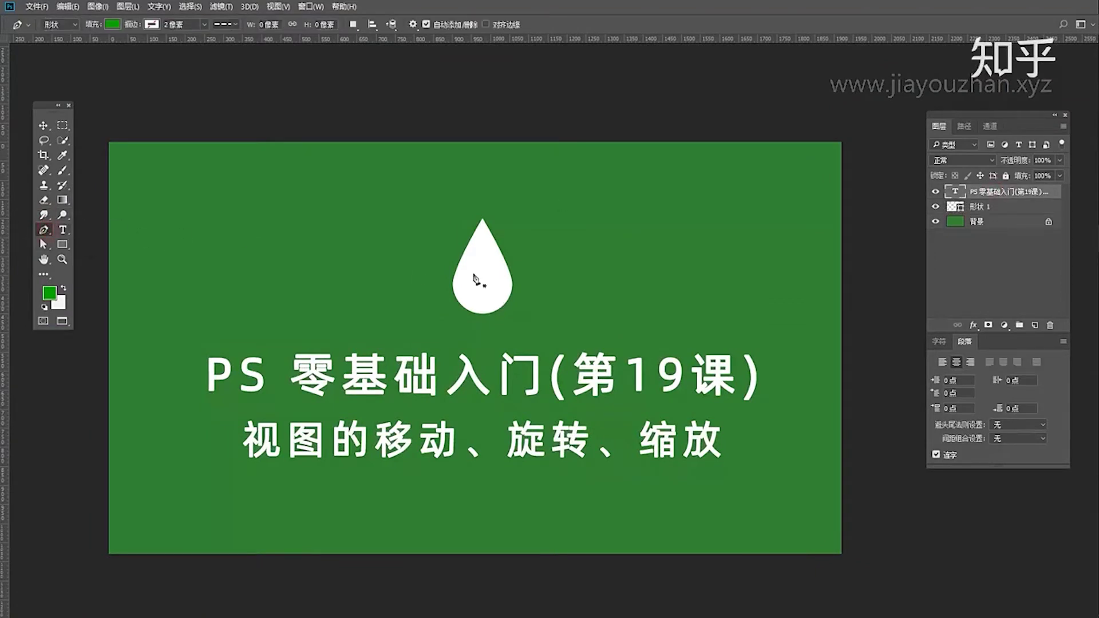
pyautogui.moveTo(371, 238); pyautogui.dragTo(435, 268)
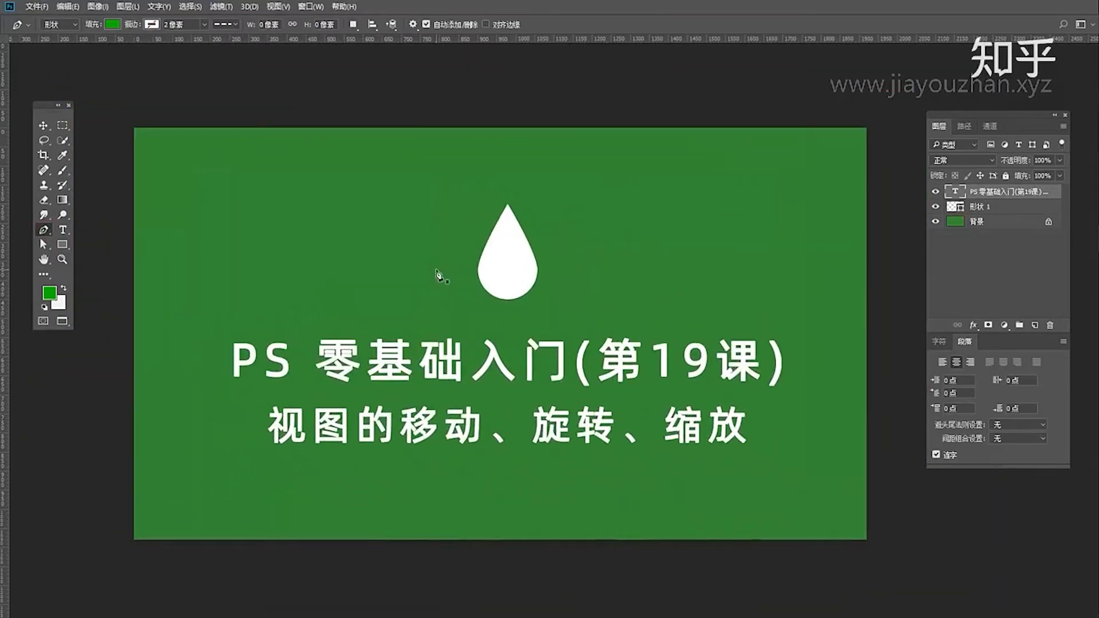
# Zoom in on the cover artwork, pan across its title text, and zoom back out.
pyautogui.moveTo(44, 106); pyautogui.dragTo(39, 91)
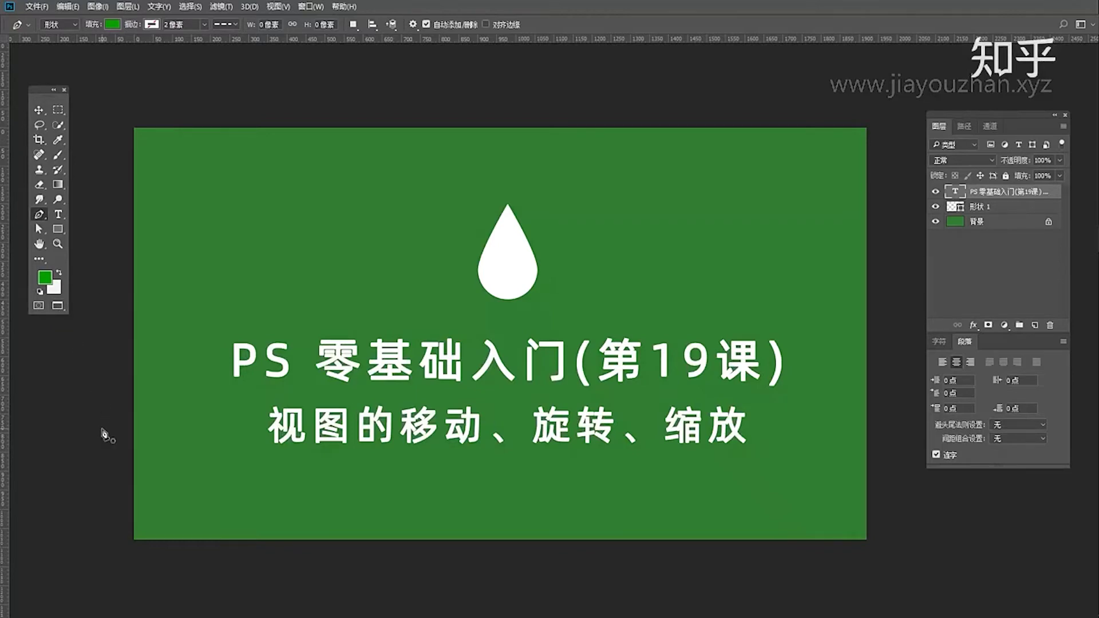
pyautogui.hotkey('ctrl', '+')
pyautogui.hotkey('ctrl', '+')
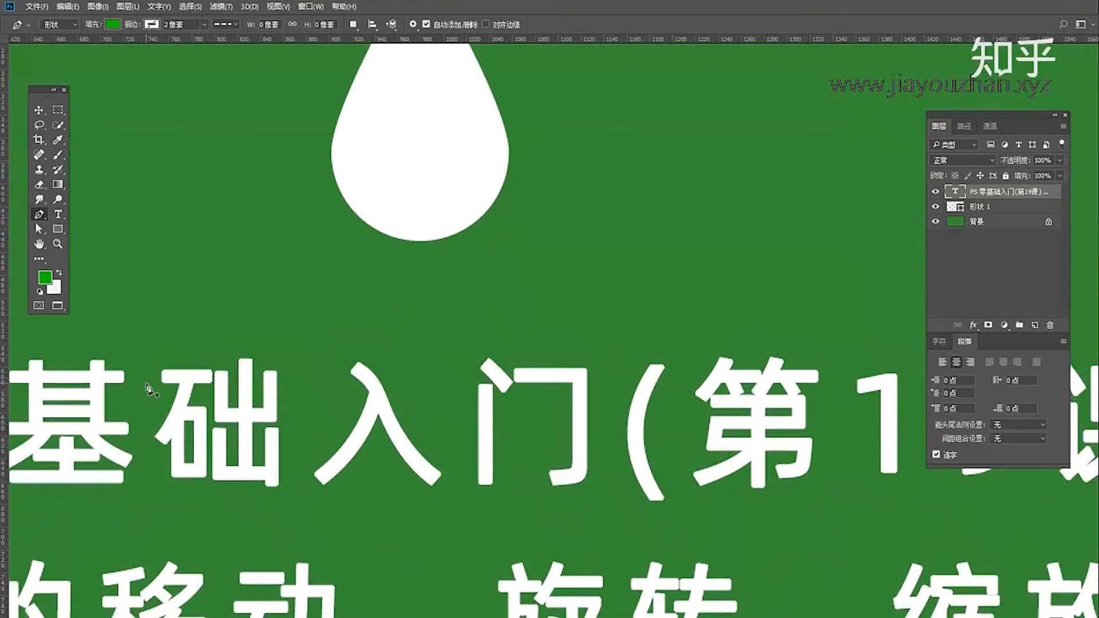
pyautogui.moveTo(246, 361); pyautogui.dragTo(453, 246)
pyautogui.scroll(-1, 478, 306)
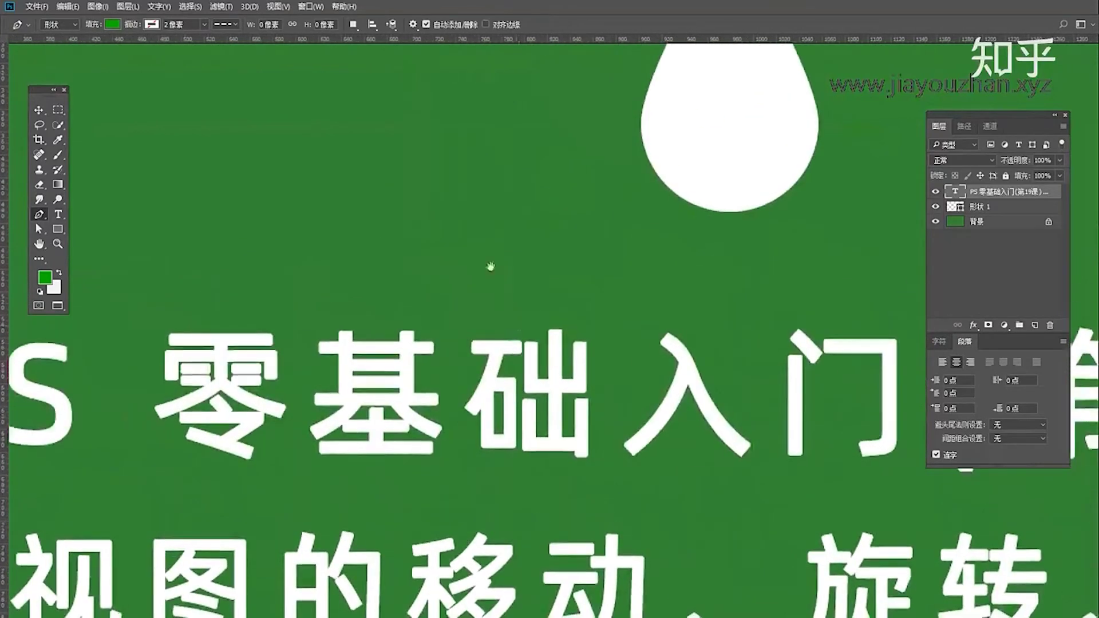
pyautogui.scroll(1, 400, 253)
pyautogui.scroll(-3, 401, 263)
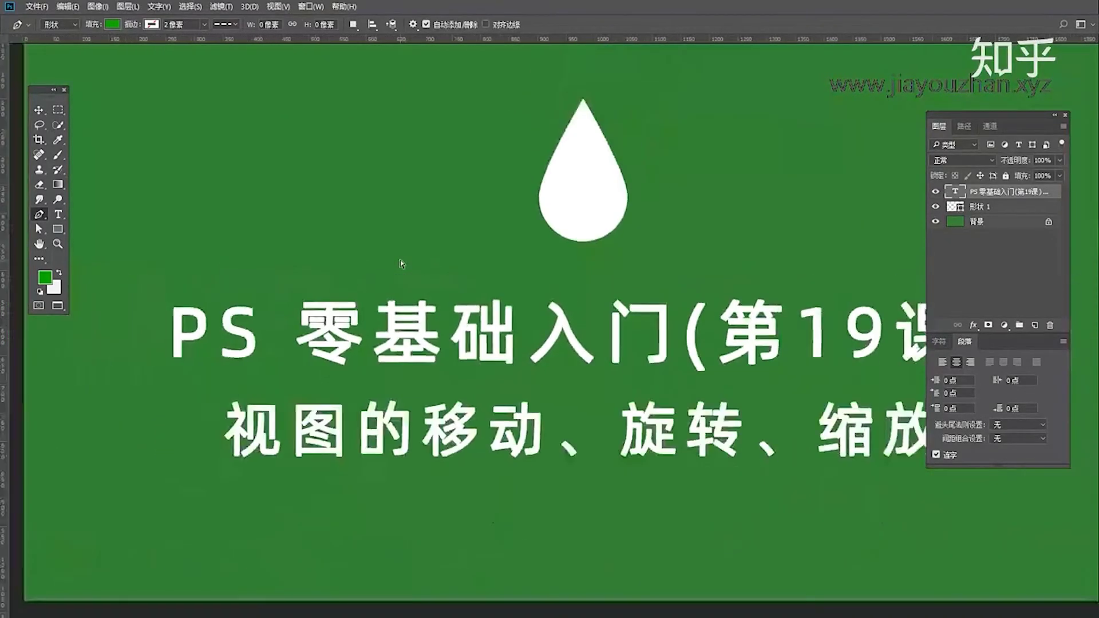
# Activate the Rotate View tool, zoom out one level, and set the view rotation angle to 10°.
pyautogui.click(39, 245)
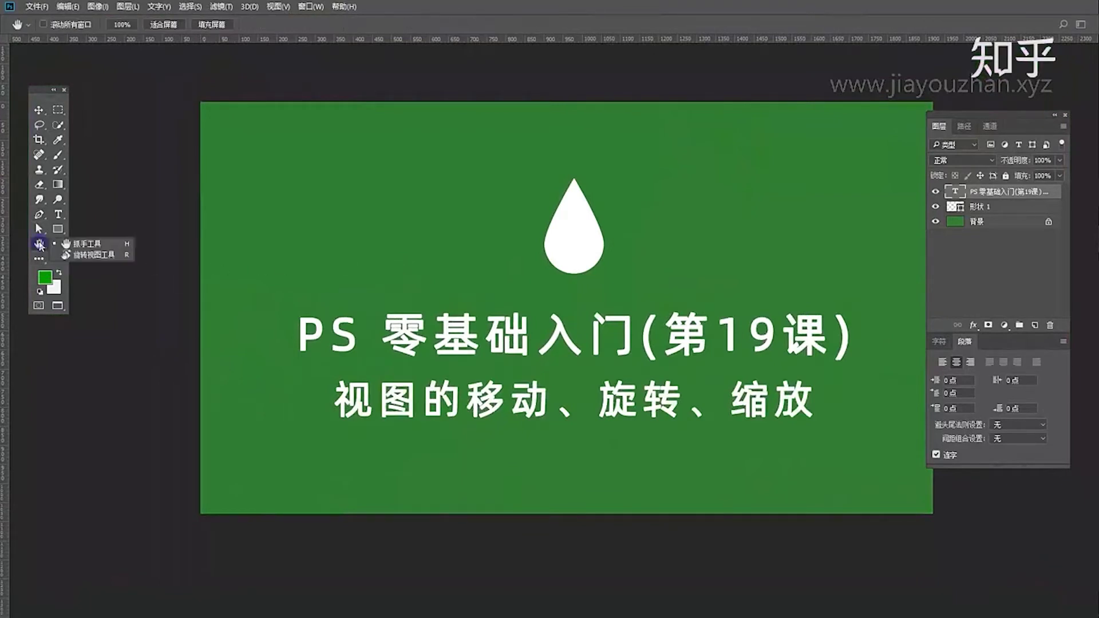
pyautogui.click(86, 256)
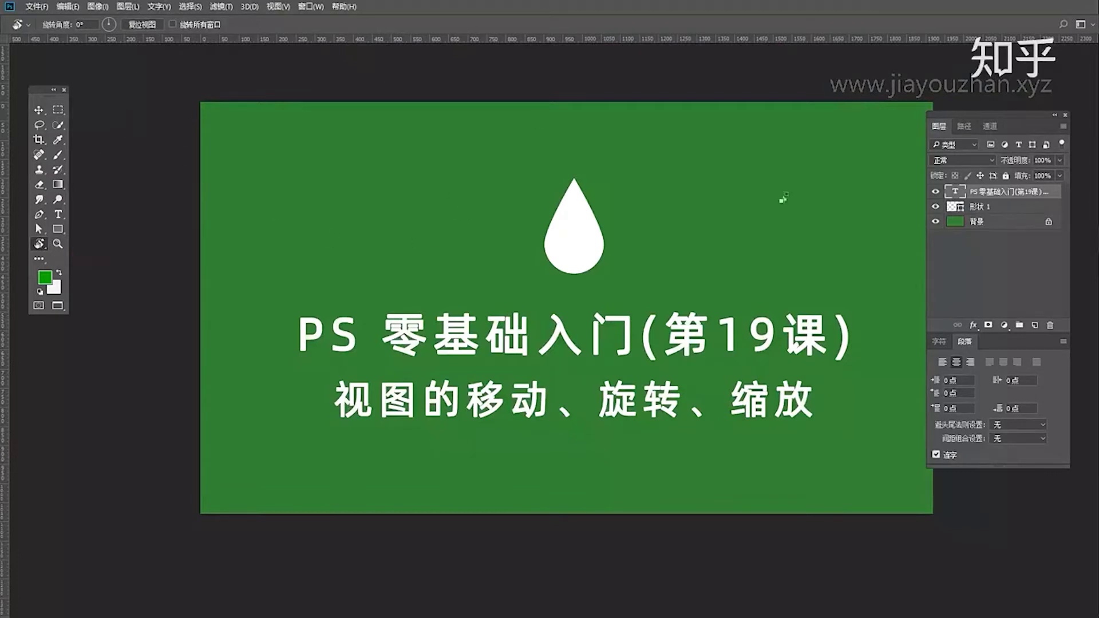
pyautogui.hotkey('ctrl', '-')
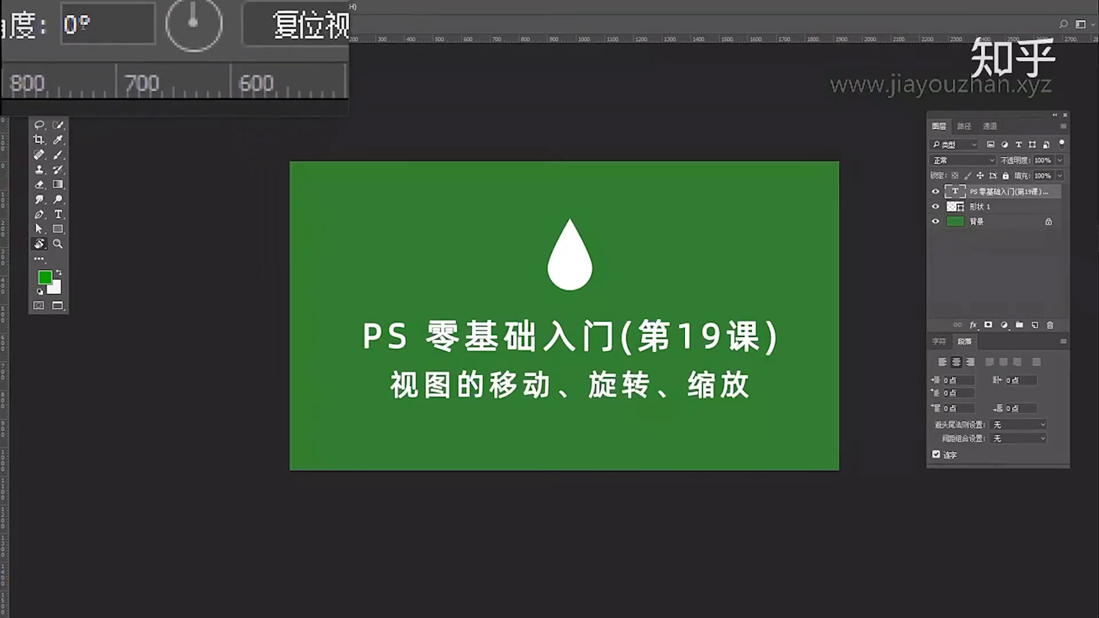
pyautogui.click(238, 28)
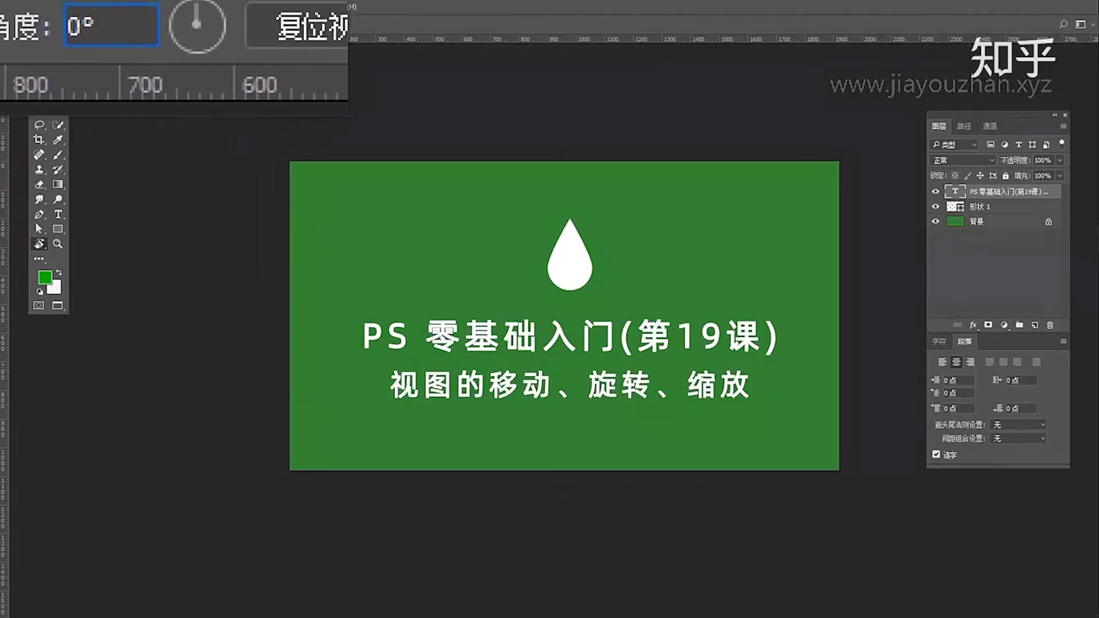
pyautogui.moveTo(85, 25); pyautogui.dragTo(73, 27)
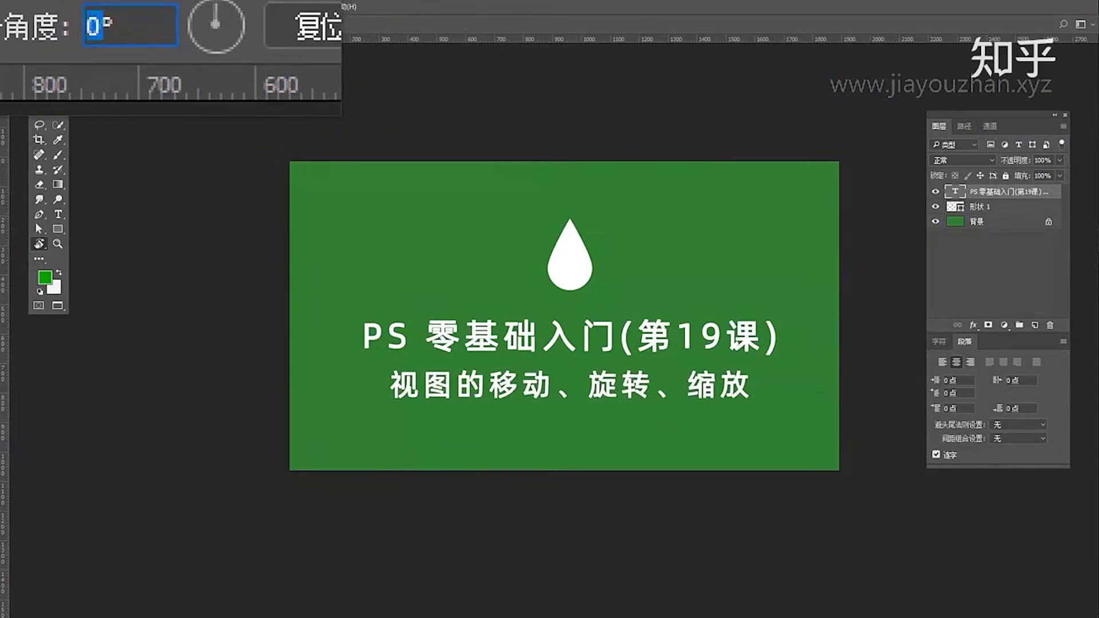
pyautogui.write('10')
pyautogui.press('Return')
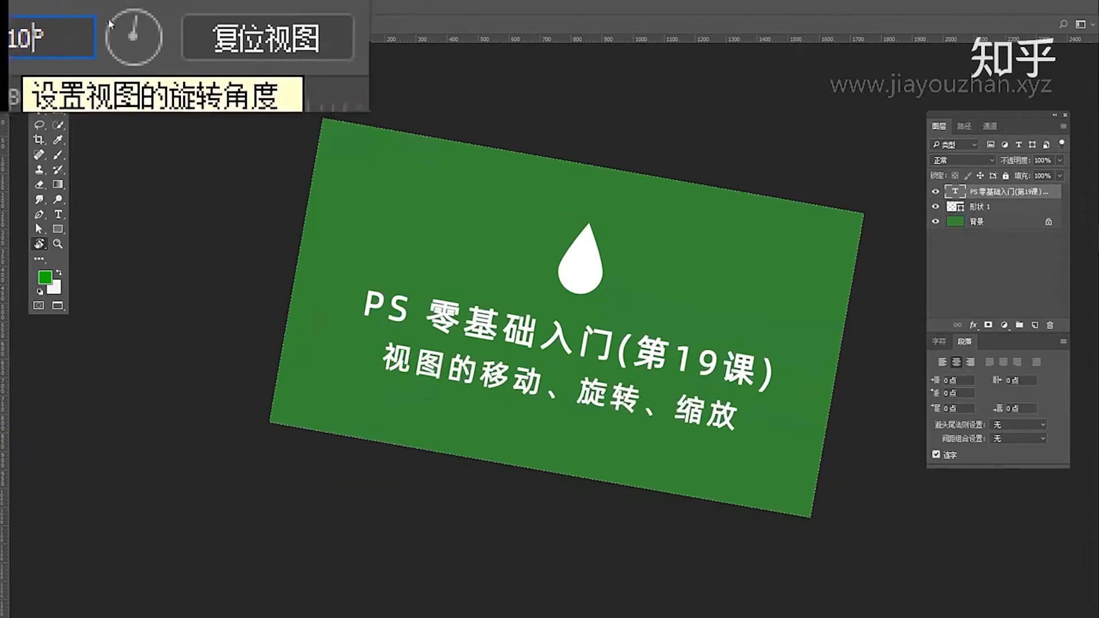
# Rotate the view with the angle dial and freehand on the canvas to about -55°, resetting the view each time.
pyautogui.moveTo(110, 18)
pyautogui.mouseDown()
pyautogui.moveTo(101, 16)
pyautogui.moveTo(104, 36)
pyautogui.mouseUp()
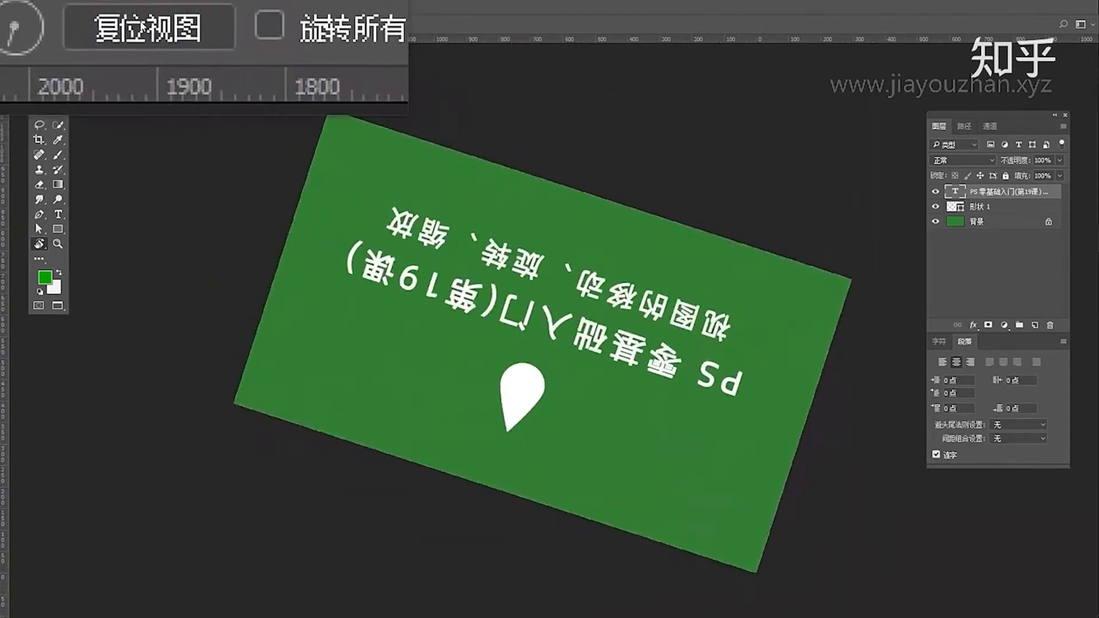
pyautogui.click(148, 26)
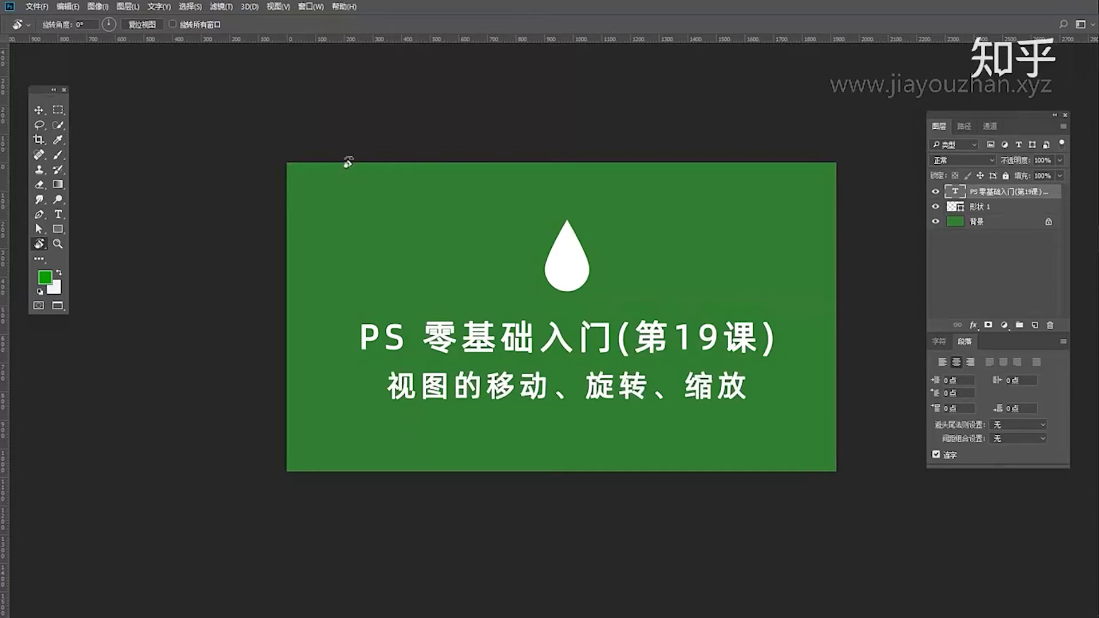
pyautogui.moveTo(349, 156); pyautogui.dragTo(388, 184)
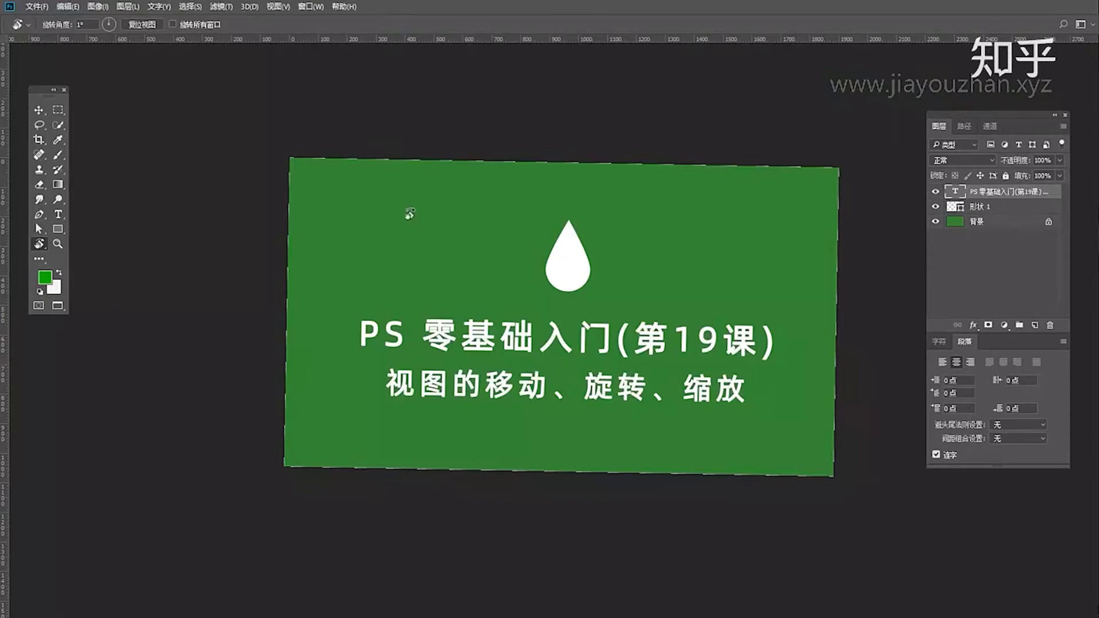
pyautogui.moveTo(418, 204); pyautogui.dragTo(497, 350)
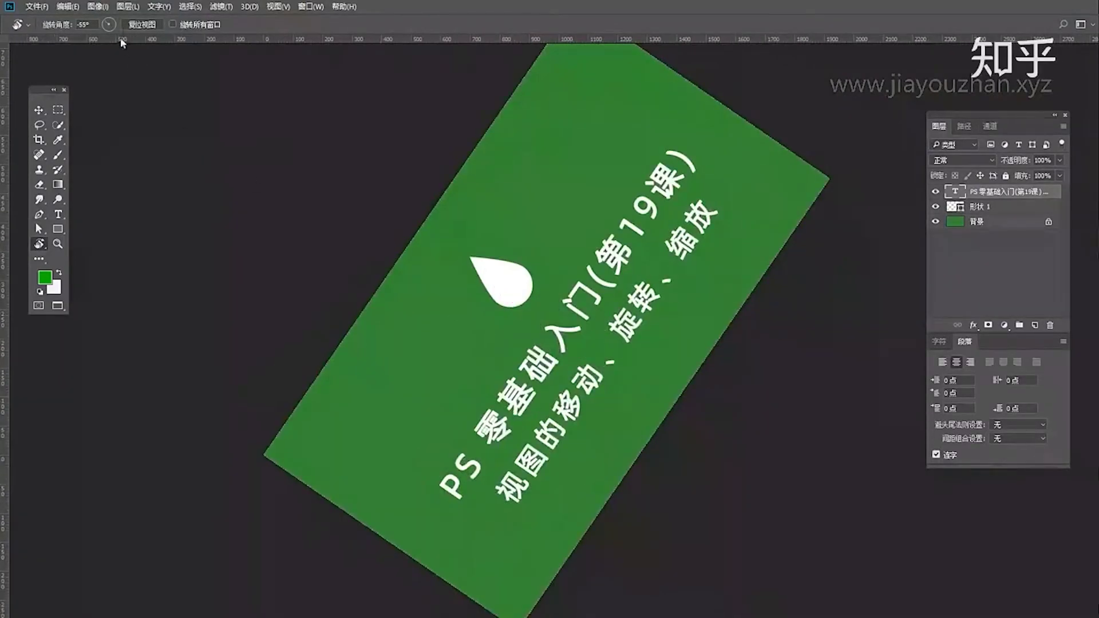
pyautogui.click(137, 27)
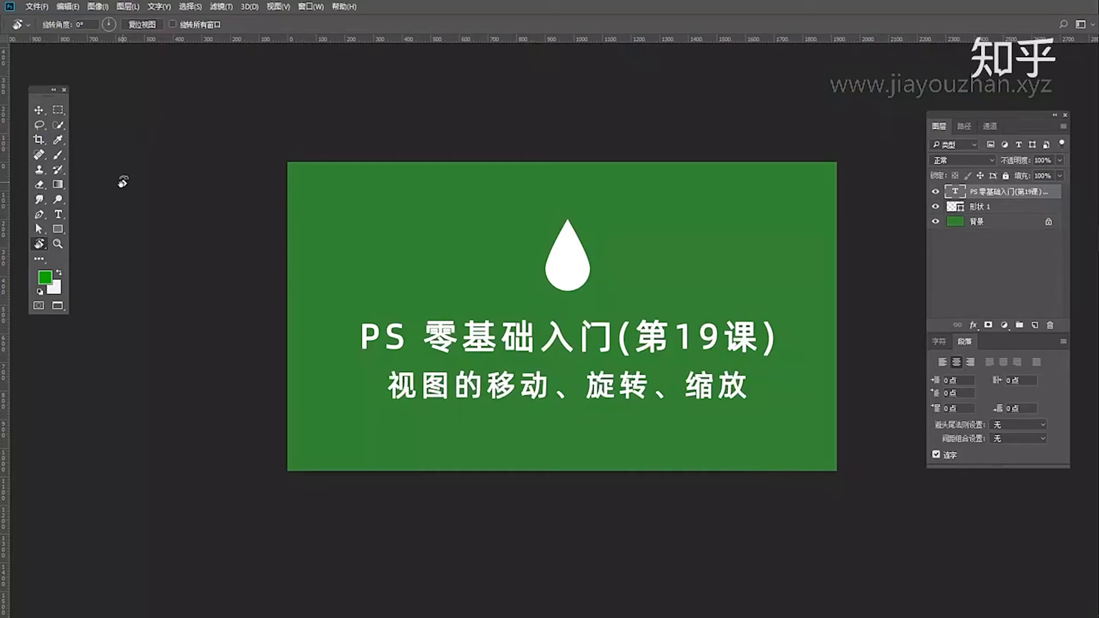
# Activate the Move tool, then zoom in (放大) and zoom out (缩小) one level with the view commands.
pyautogui.click(39, 110)
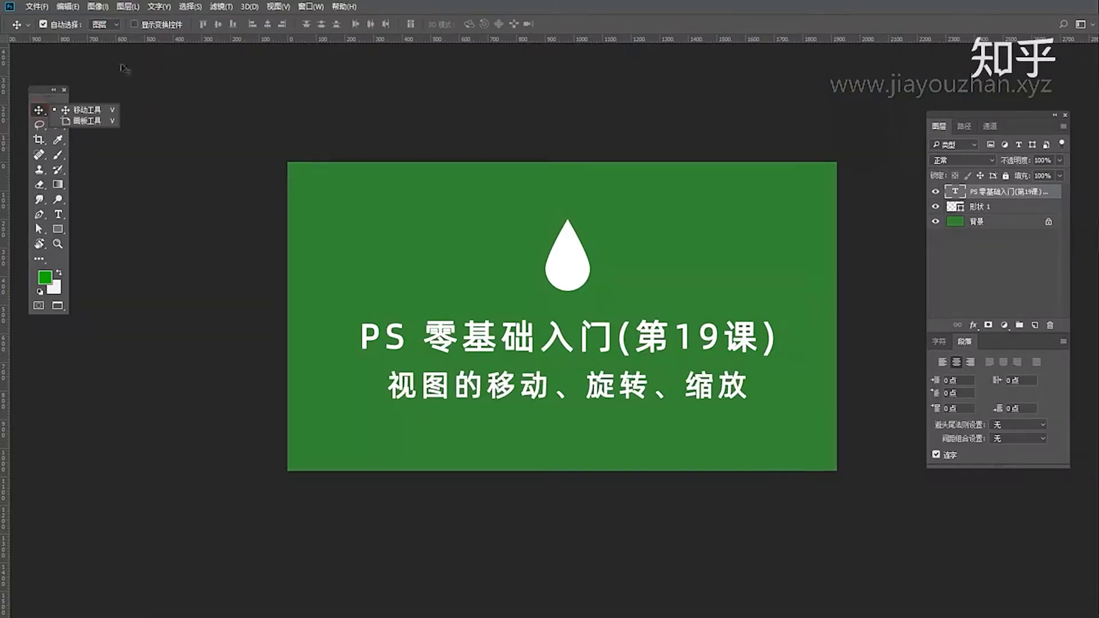
pyautogui.click(279, 7)
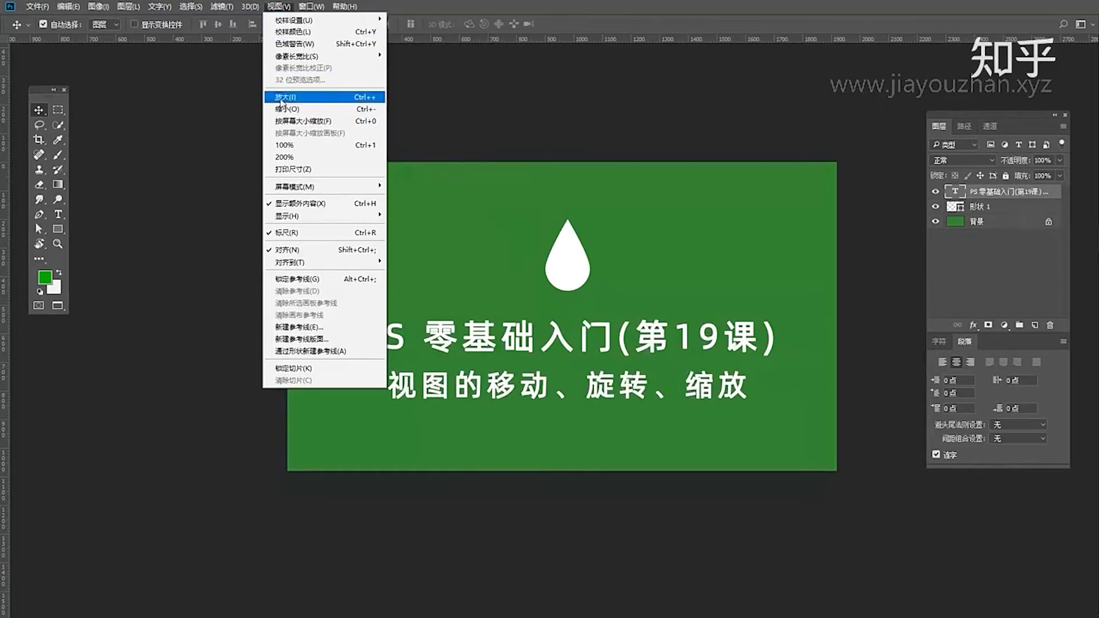
pyautogui.click(310, 102)
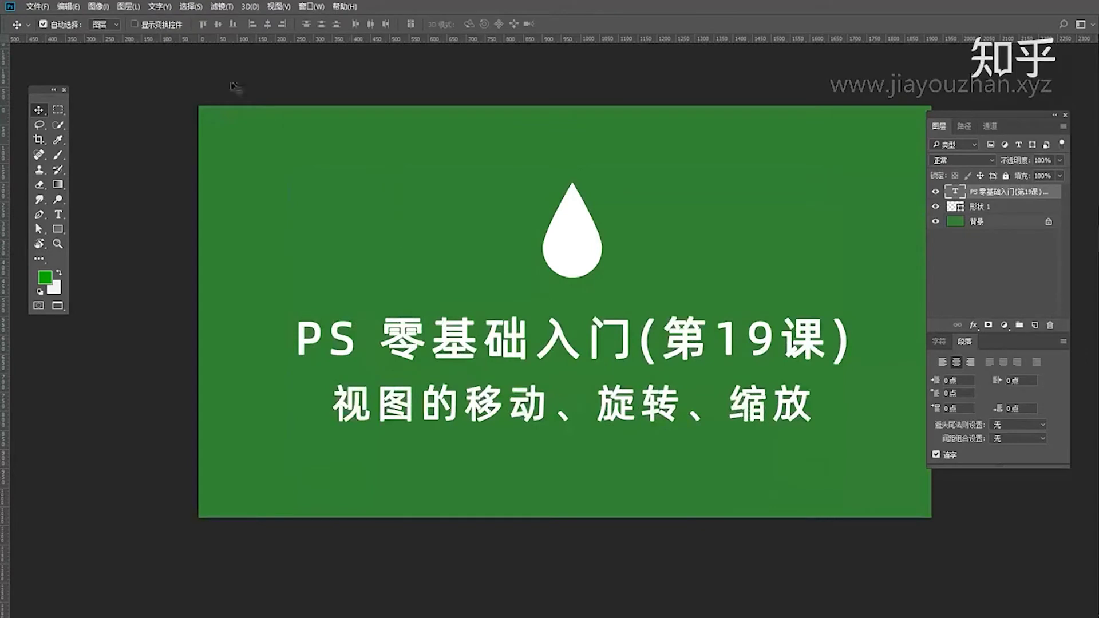
pyautogui.click(278, 6)
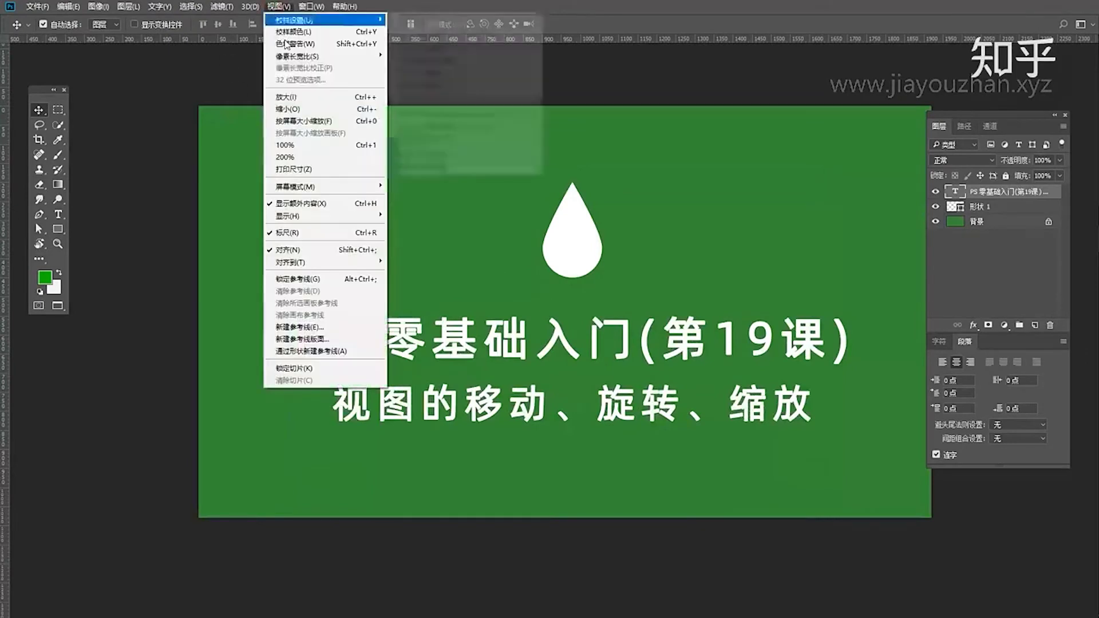
pyautogui.click(298, 109)
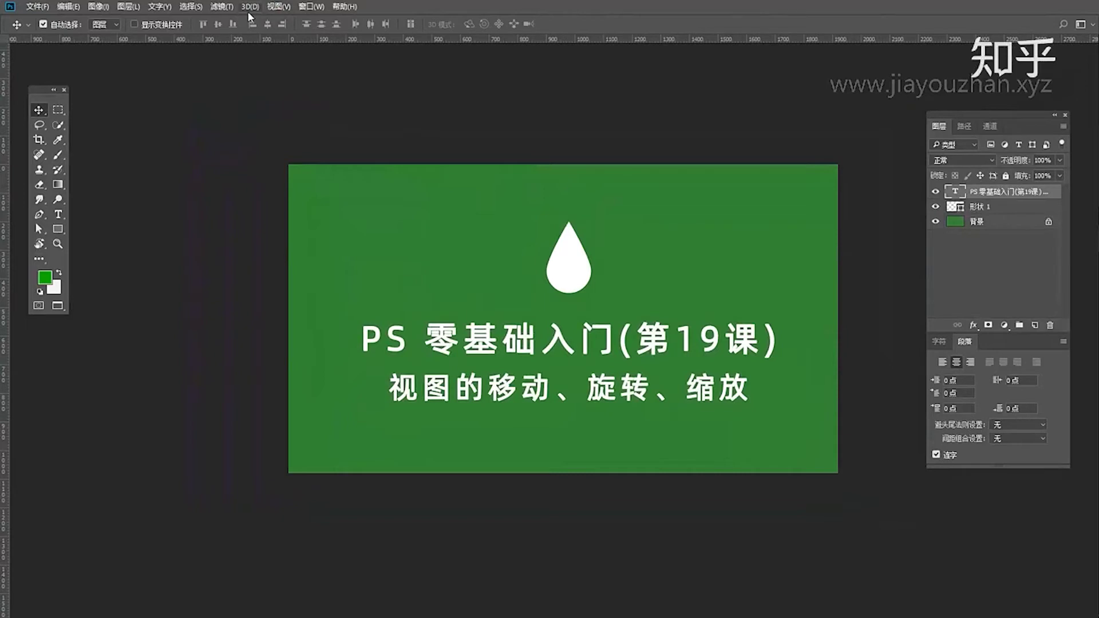
# Zoom the green cover in and out repeatedly in preset increments while keeping the Move tool active.
pyautogui.hotkey('ctrl', '+')
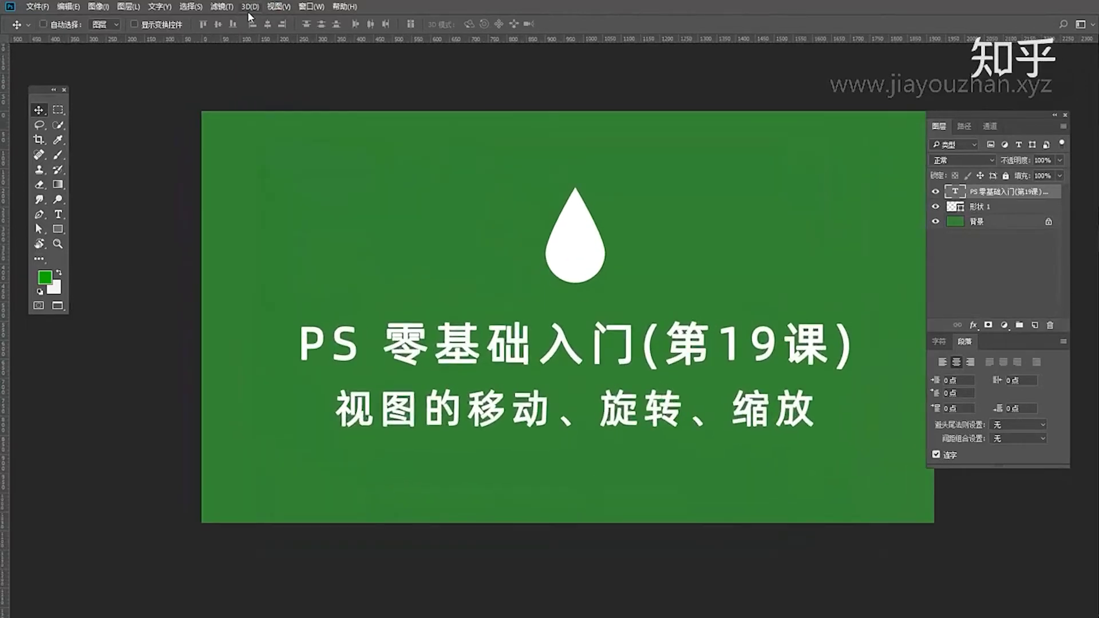
pyautogui.hotkey('ctrl', '-')
pyautogui.hotkey('ctrl', '-')
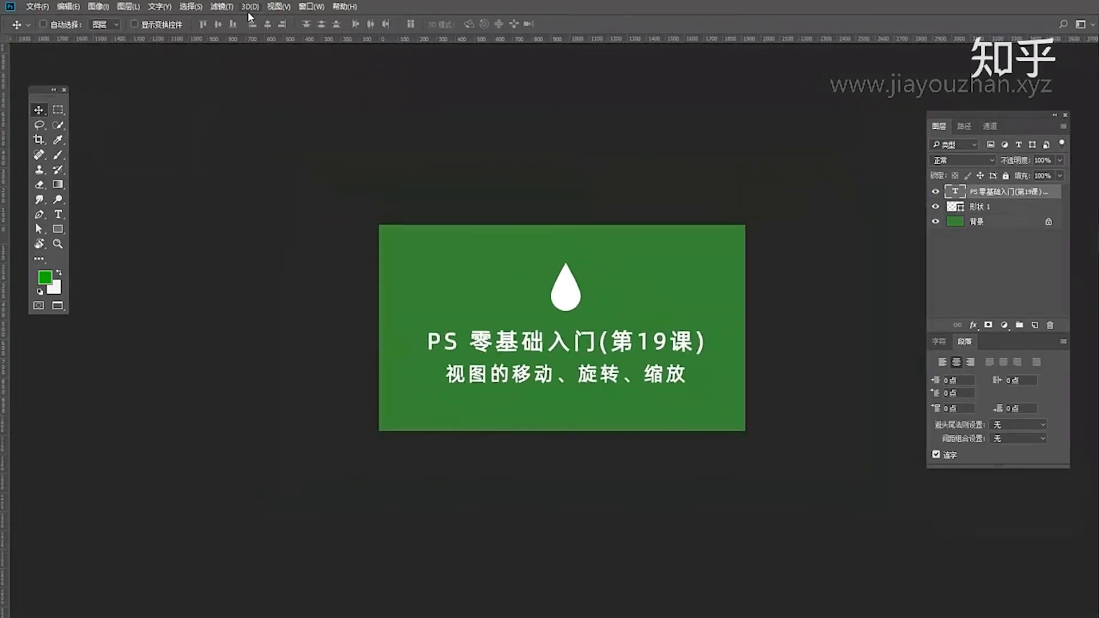
pyautogui.hotkey('ctrl', '+')
pyautogui.hotkey('ctrl', '+')
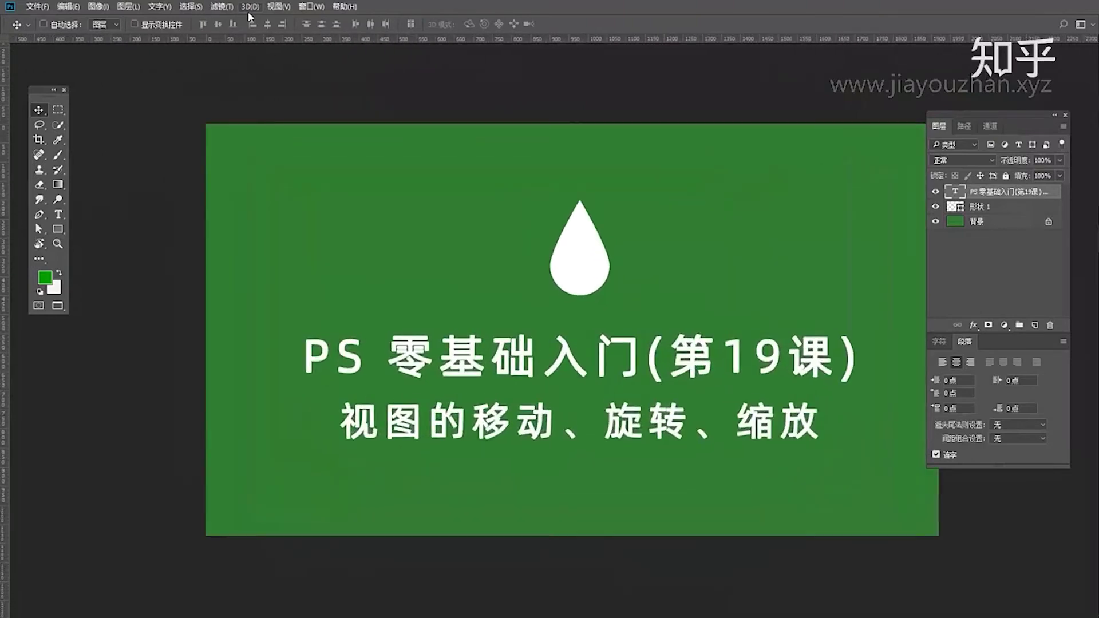
pyautogui.hotkey('ctrl', '-')
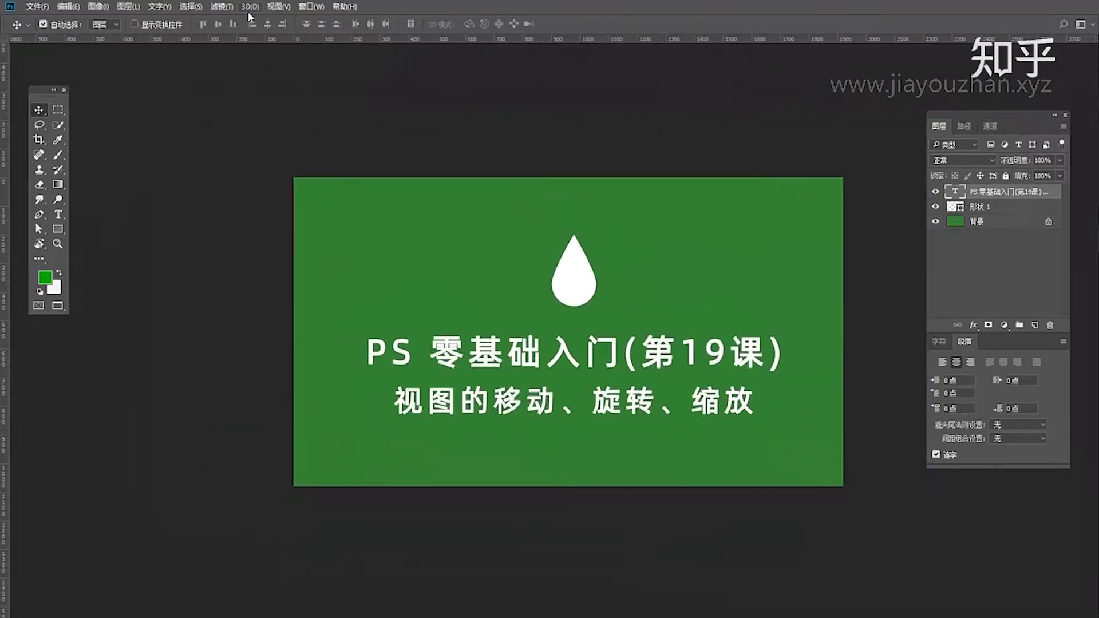
# Move the floating toolbox slightly lower and zoom in one level on the cover with the Zoom tool.
pyautogui.click(277, 8)
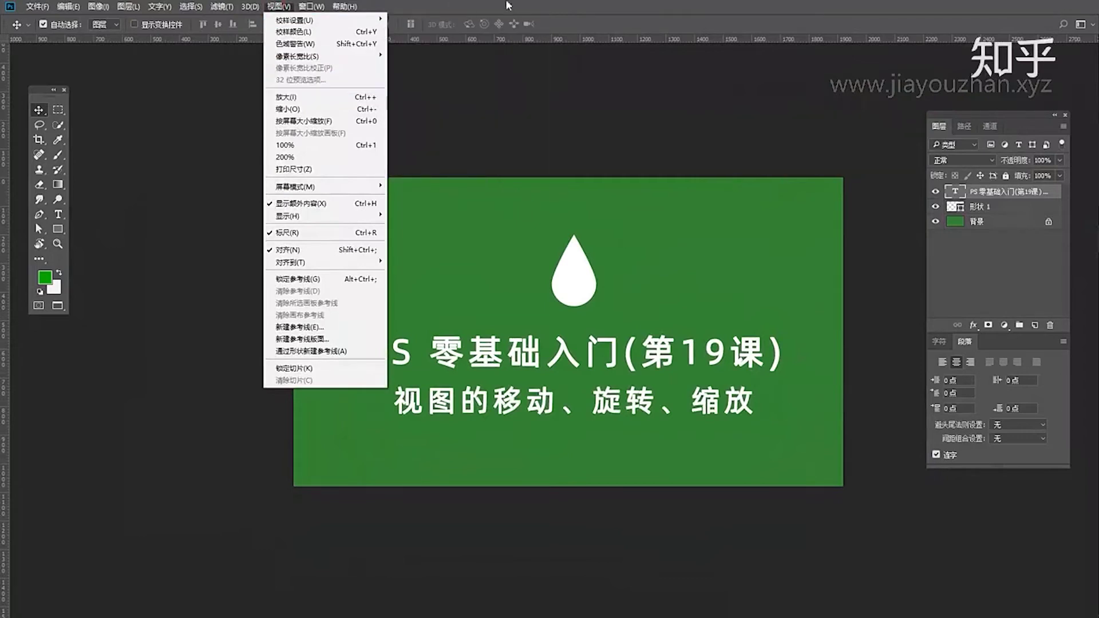
pyautogui.click(261, 140)
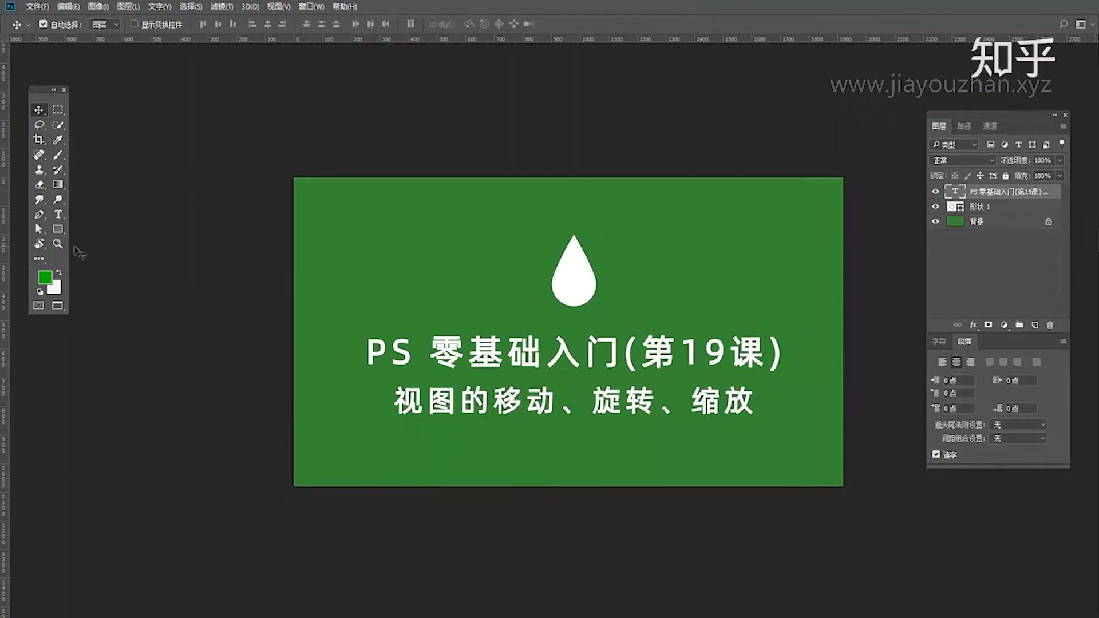
pyautogui.moveTo(37, 90); pyautogui.dragTo(40, 117)
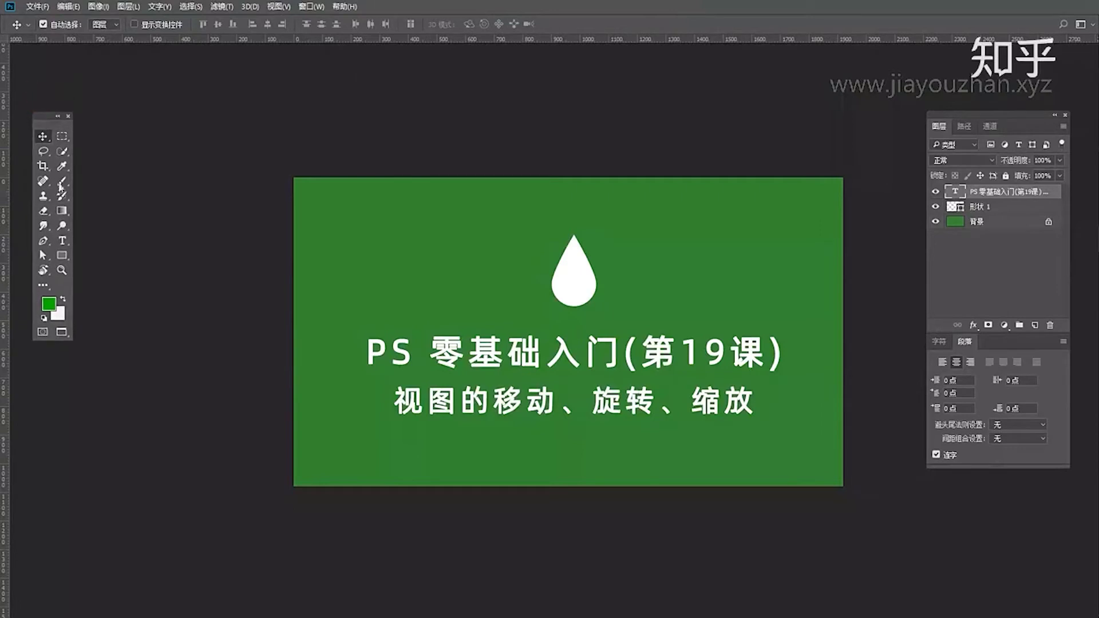
pyautogui.click(61, 269)
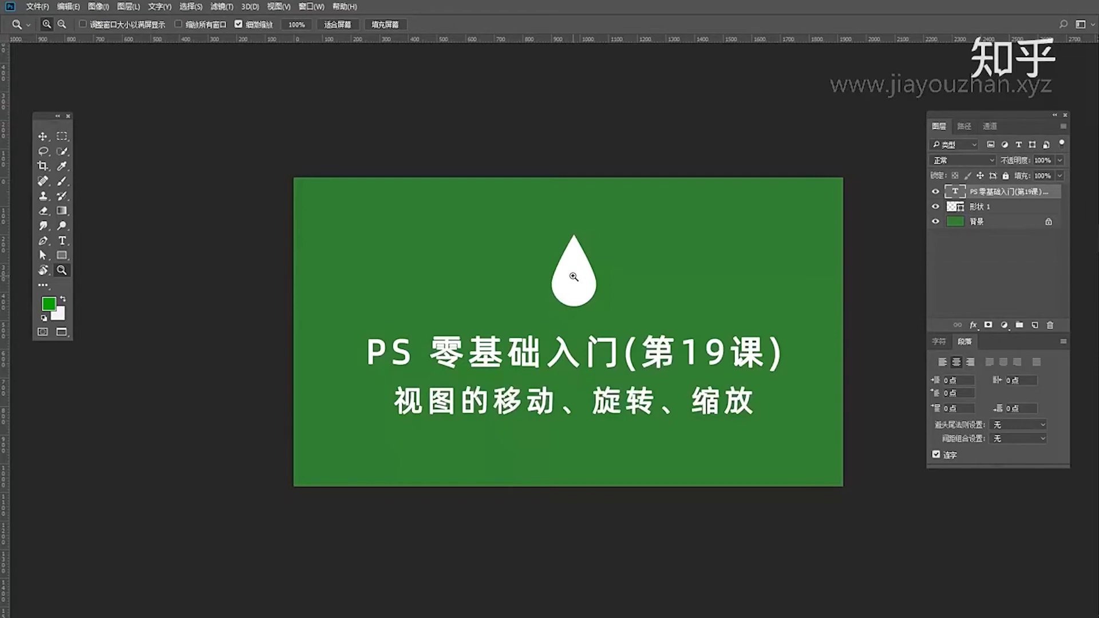
pyautogui.click(435, 272)
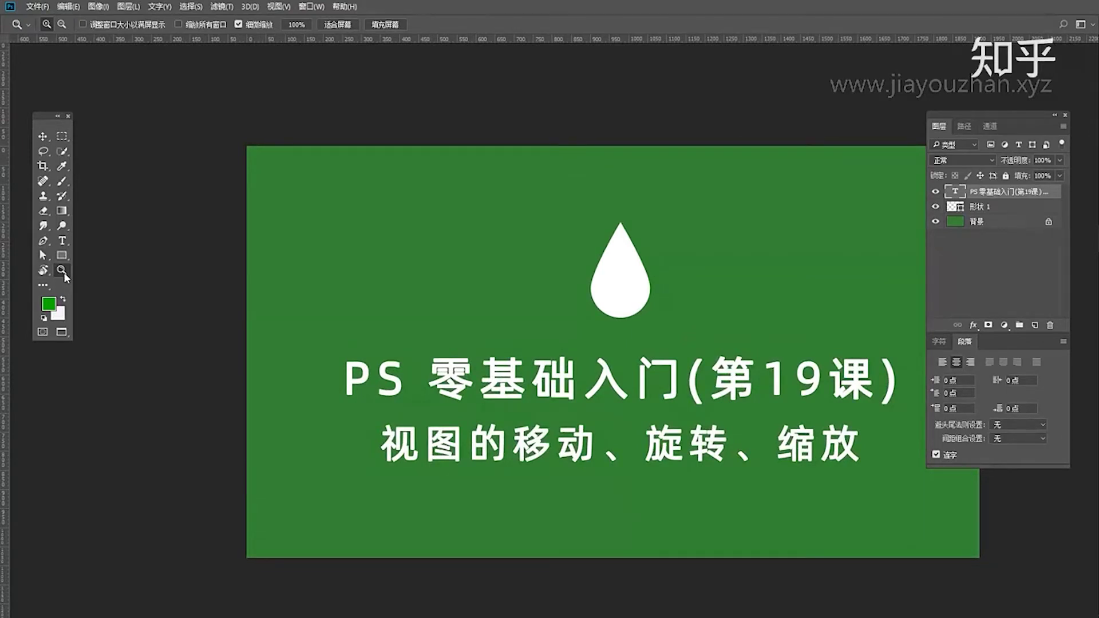
# Switch the Zoom tool to zoom-out mode and zoom out one level on the cover.
pyautogui.click(63, 26)
pyautogui.click(47, 25)
pyautogui.click(61, 25)
pyautogui.click(486, 278)
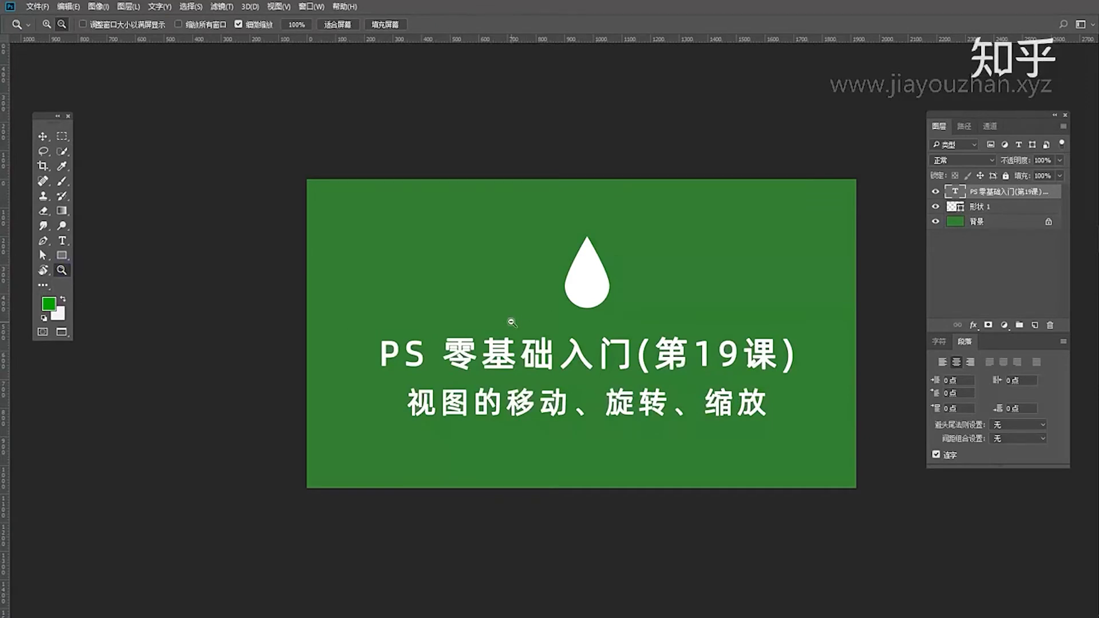
# Magnify the cover to 100%, then reduce it gradually with the Zoom tool's scrubby zoom (细微缩放).
pyautogui.moveTo(512, 323); pyautogui.dragTo(512, 322)
pyautogui.hotkey('ctrl', '1')
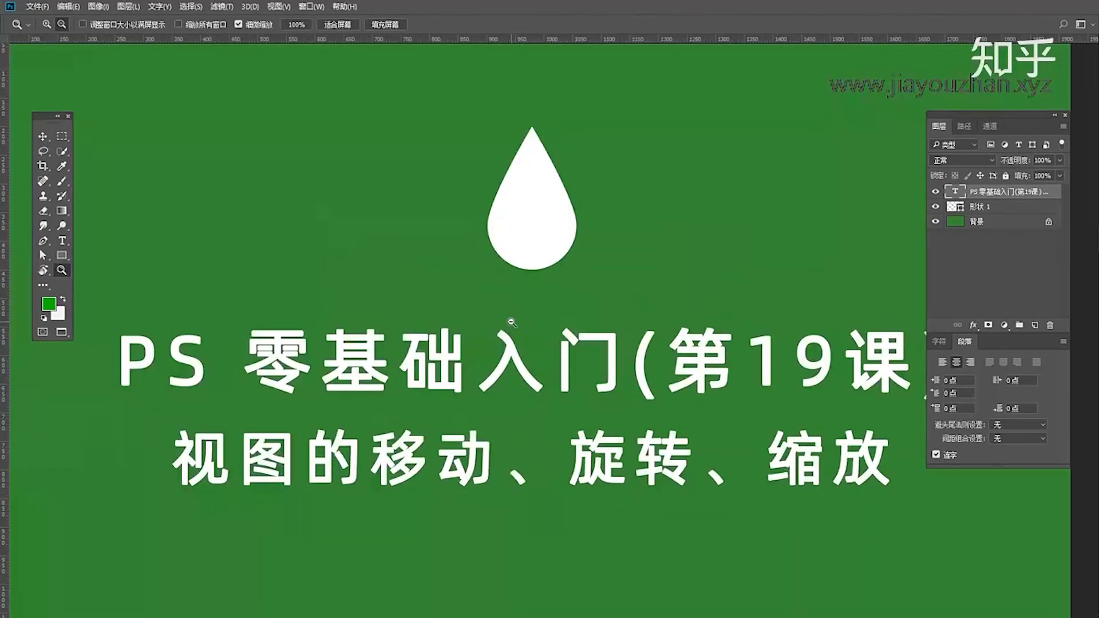
pyautogui.moveTo(512, 323); pyautogui.dragTo(511, 322)
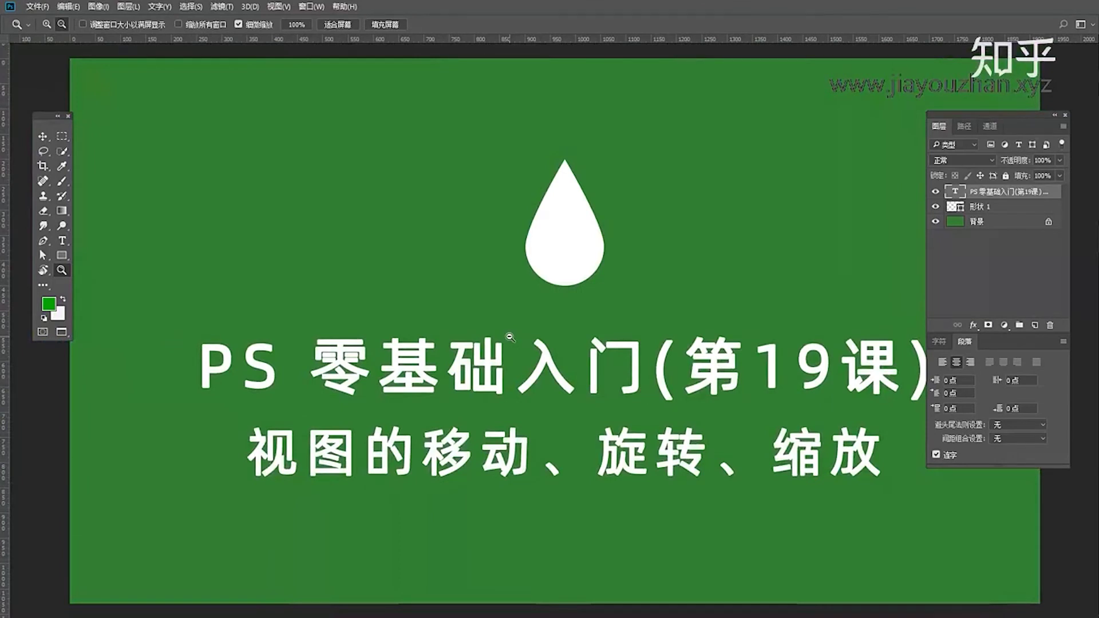
pyautogui.moveTo(506, 337); pyautogui.dragTo(491, 356)
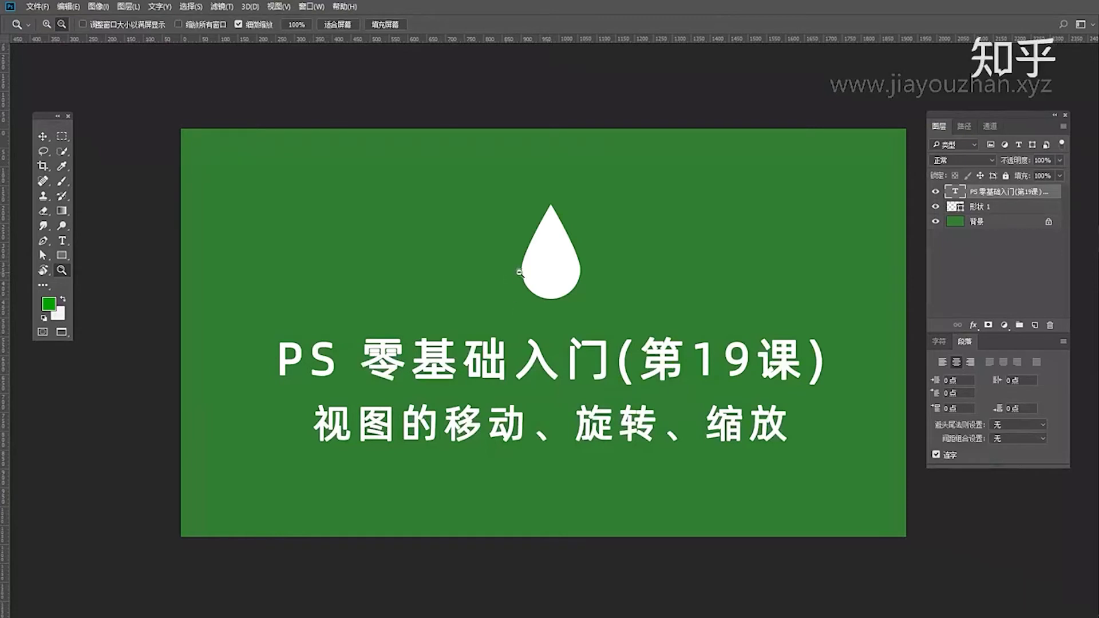
# Zoom the cover out and in repeatedly around its title text, ending with the whole artwork in view.
pyautogui.scroll(-6, 554, 344)
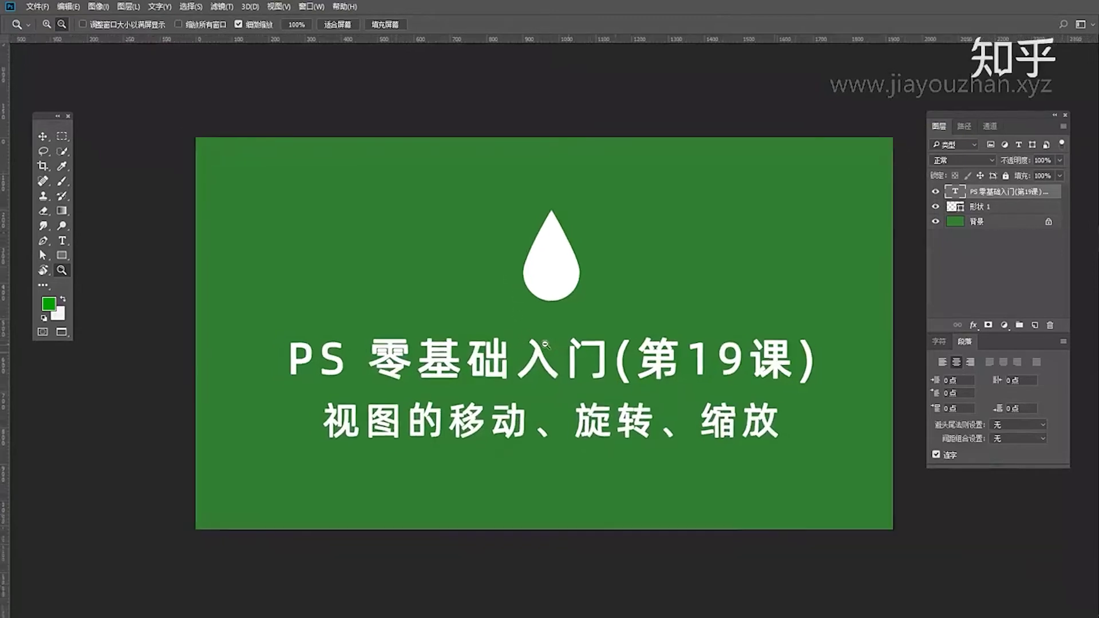
pyautogui.scroll(-2, 590, 345)
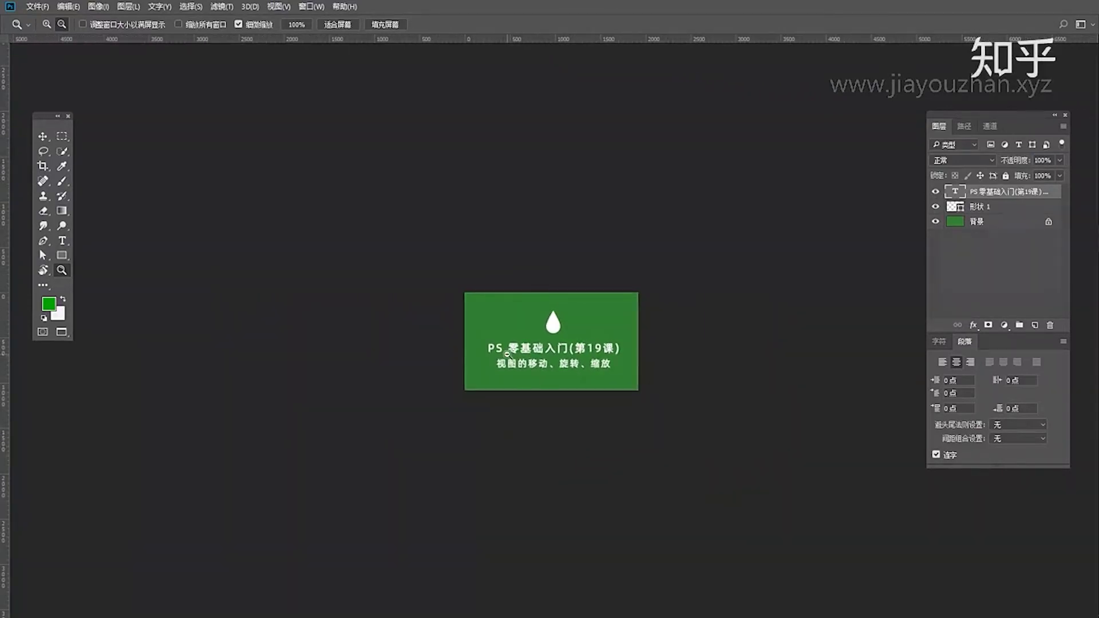
pyautogui.scroll(5, 507, 354)
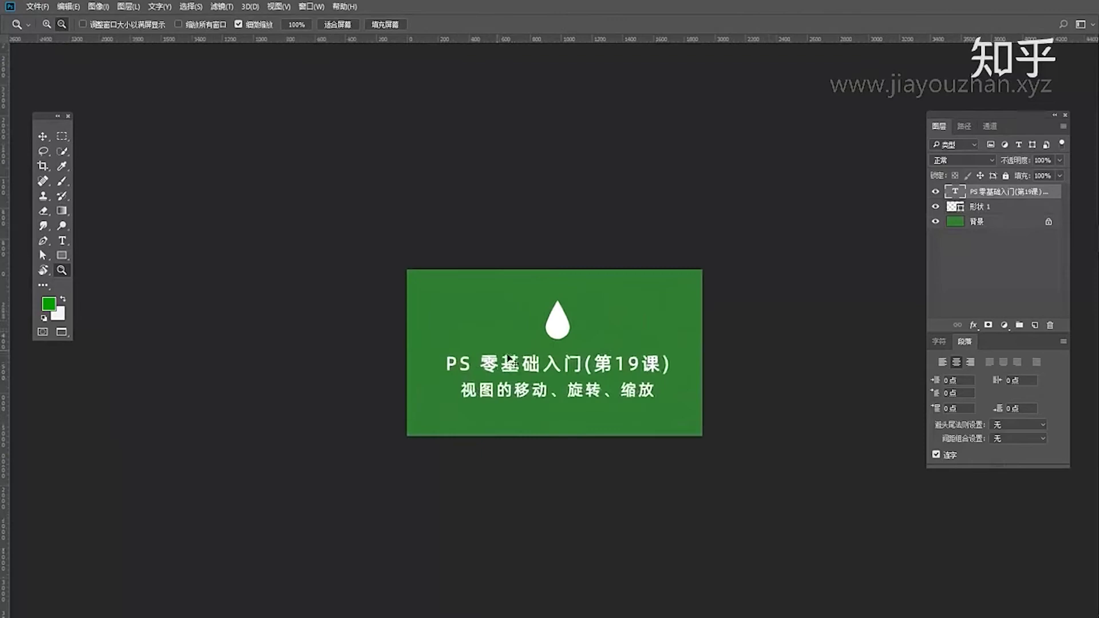
pyautogui.scroll(3, 498, 352)
pyautogui.scroll(-2, 515, 355)
pyautogui.scroll(2, 527, 358)
pyautogui.scroll(-4, 527, 358)
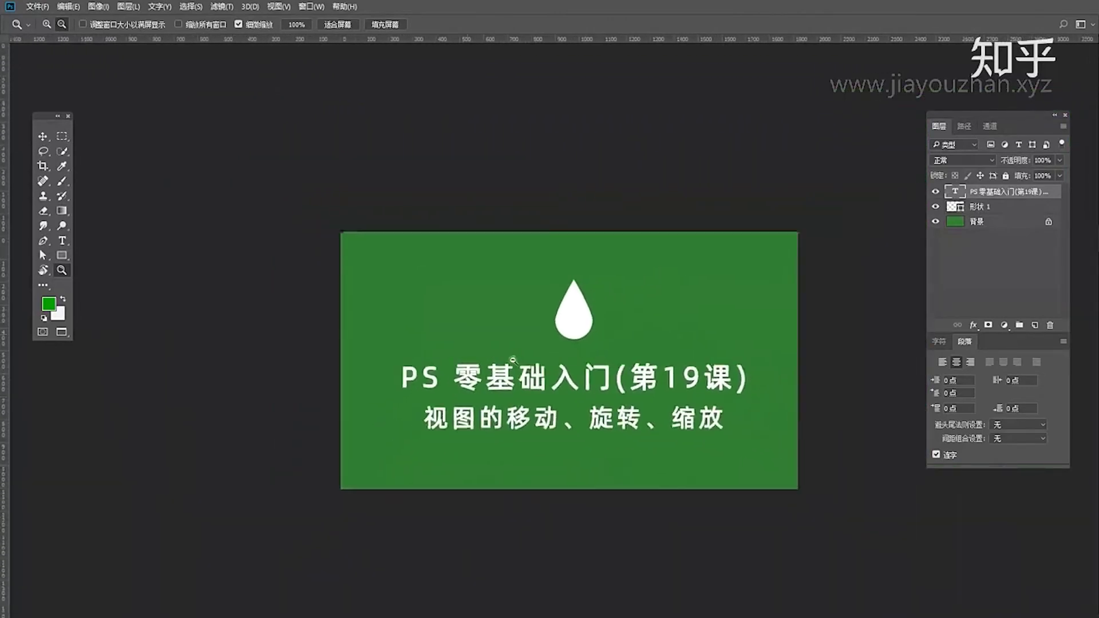
pyautogui.scroll(3, 501, 362)
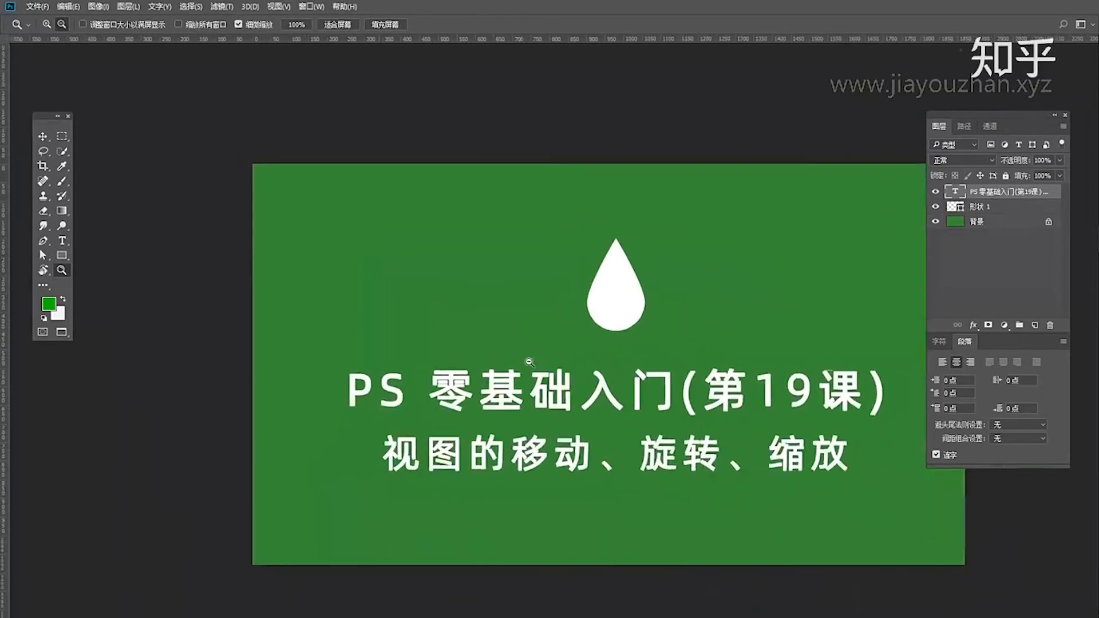
pyautogui.scroll(-1, 526, 362)
pyautogui.scroll(-1, 527, 362)
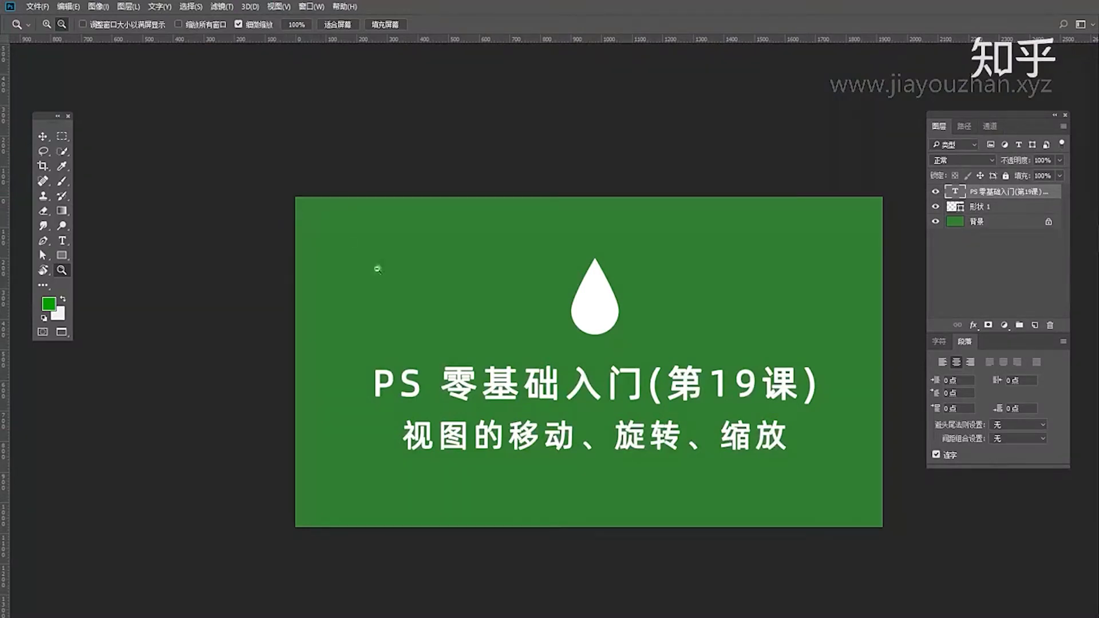
# Show the Navigator (导航器) panel, widen it to enlarge its thumbnail, and place it near the layers panel.
pyautogui.click(312, 6)
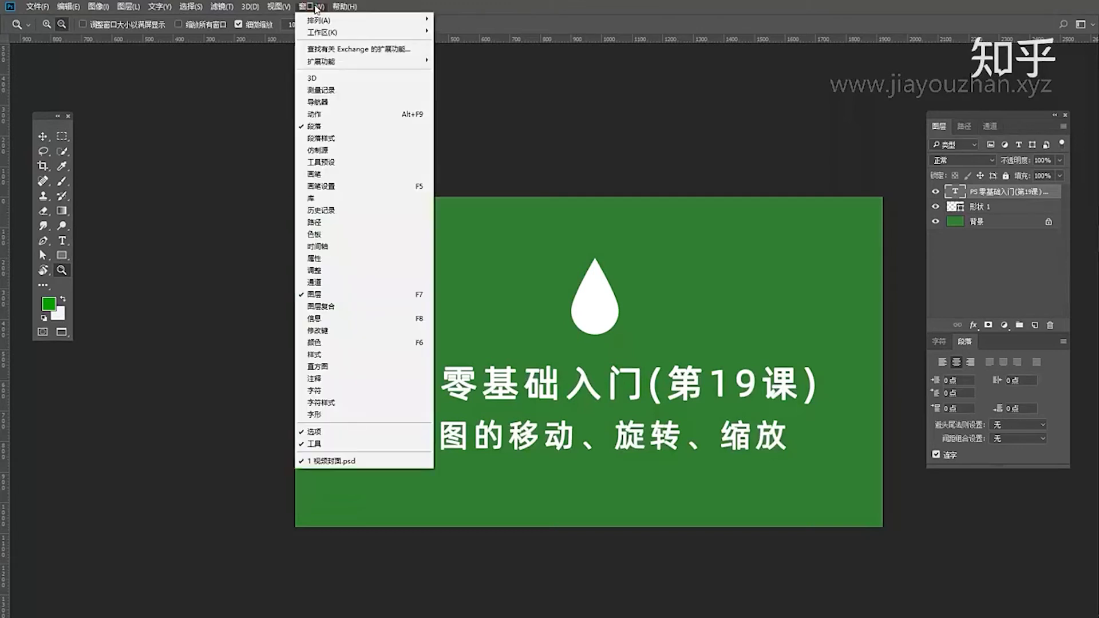
pyautogui.click(336, 103)
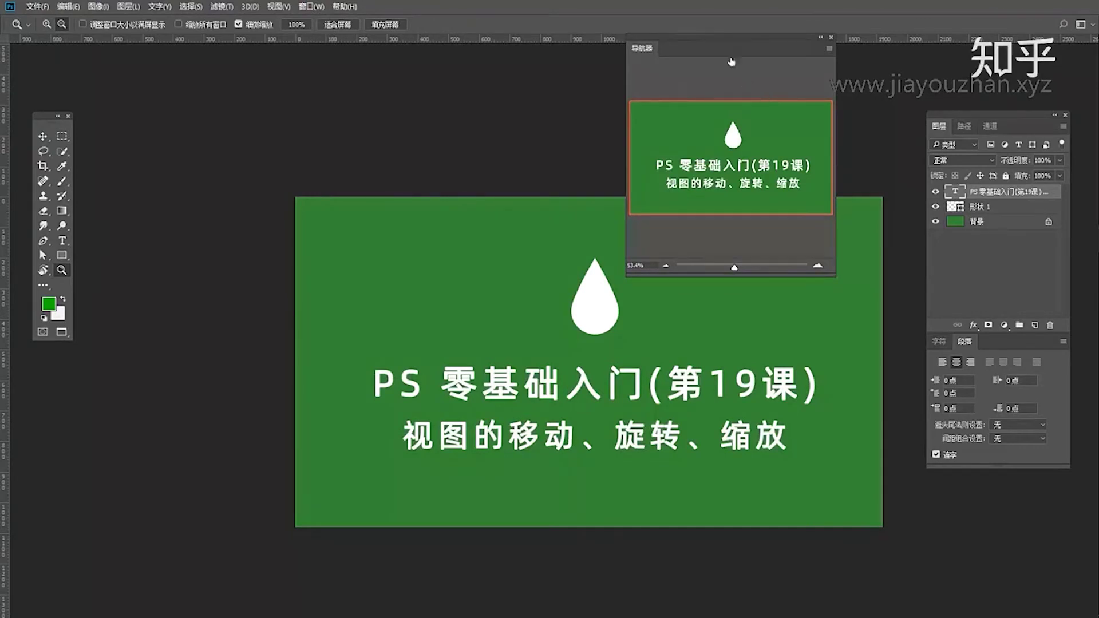
pyautogui.moveTo(724, 44); pyautogui.dragTo(582, 43)
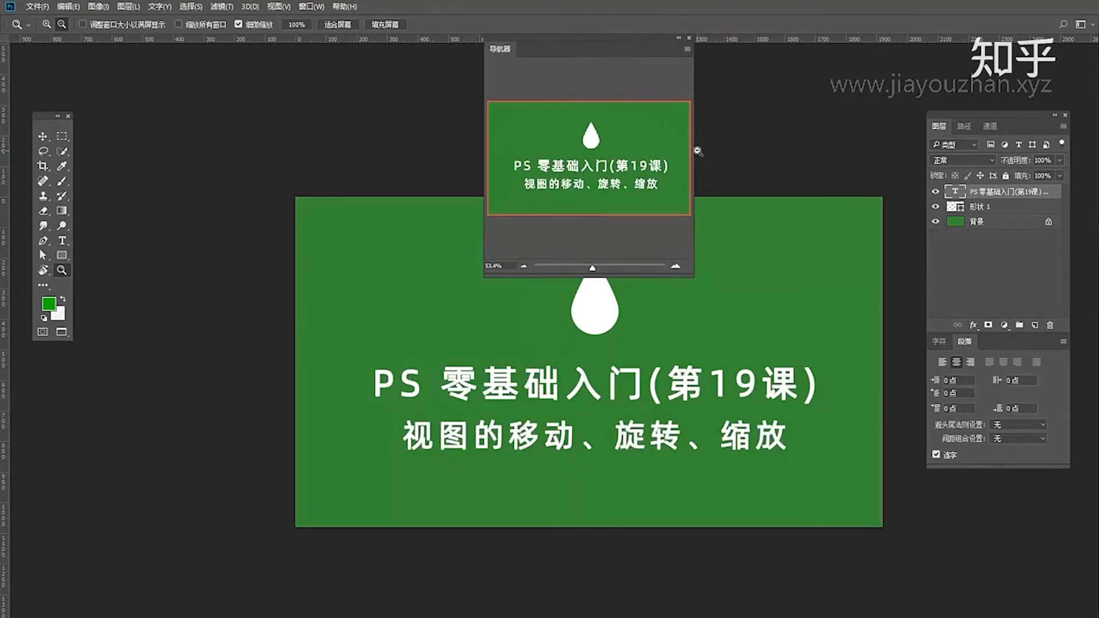
pyautogui.moveTo(695, 144); pyautogui.dragTo(757, 145)
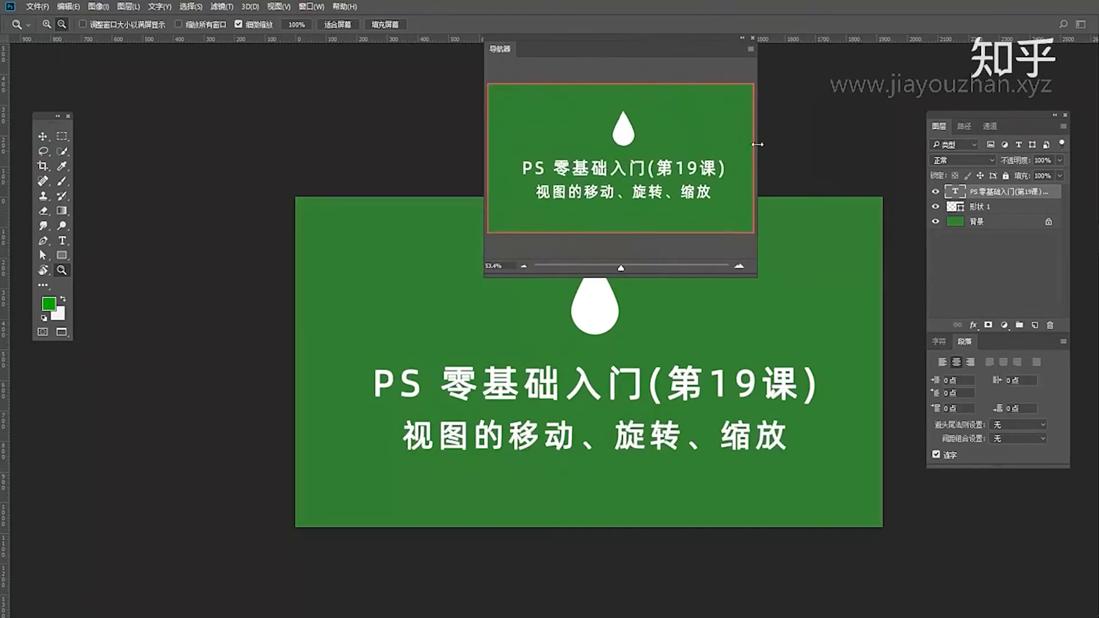
pyautogui.moveTo(601, 46); pyautogui.dragTo(731, 58)
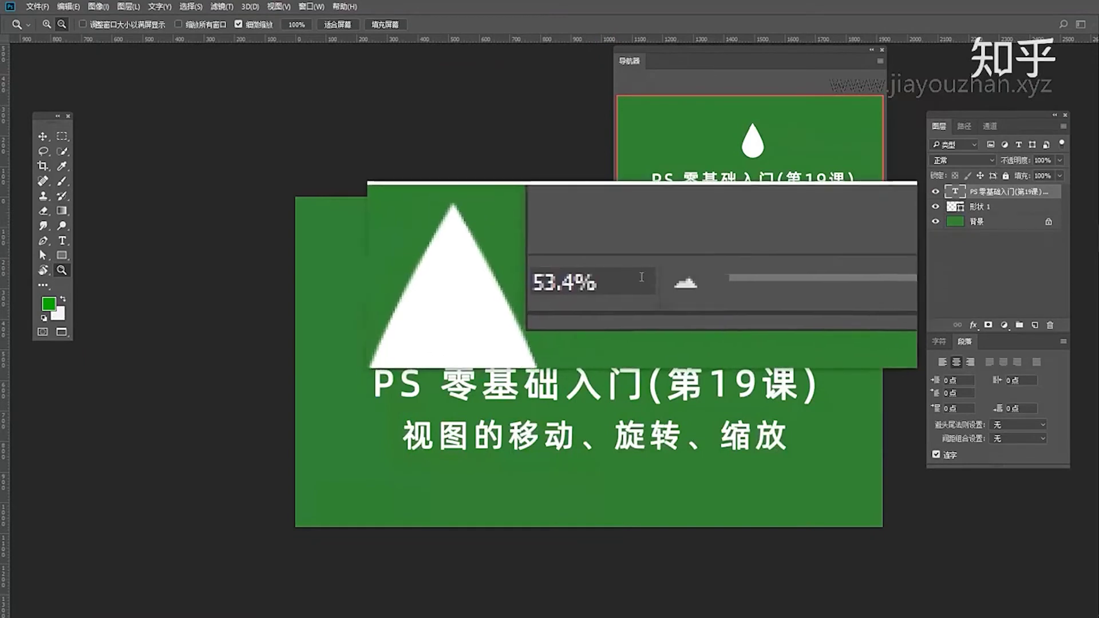
# Select the Navigator's zoom value, then step the magnification in to 66.67% and back out to 50%.
pyautogui.click(642, 277)
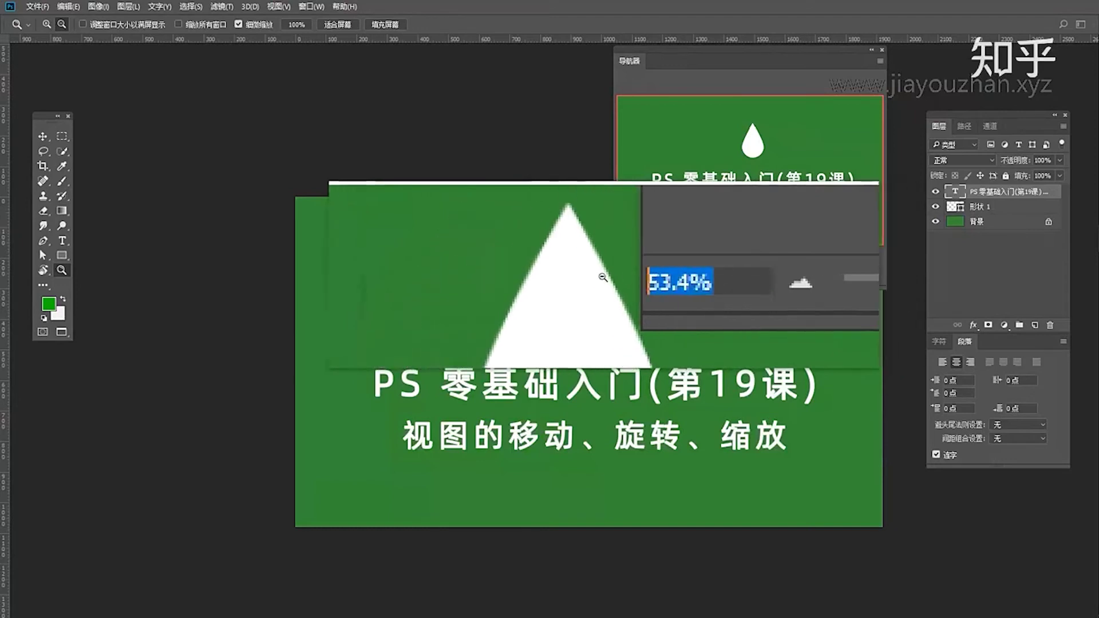
pyautogui.click(635, 278)
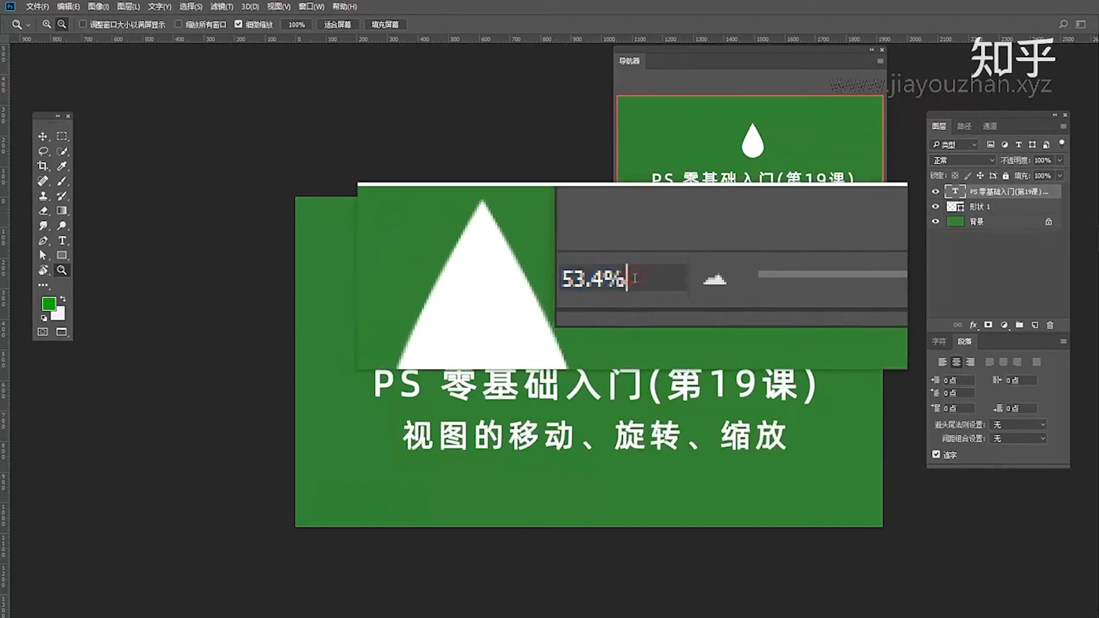
pyautogui.click(635, 279)
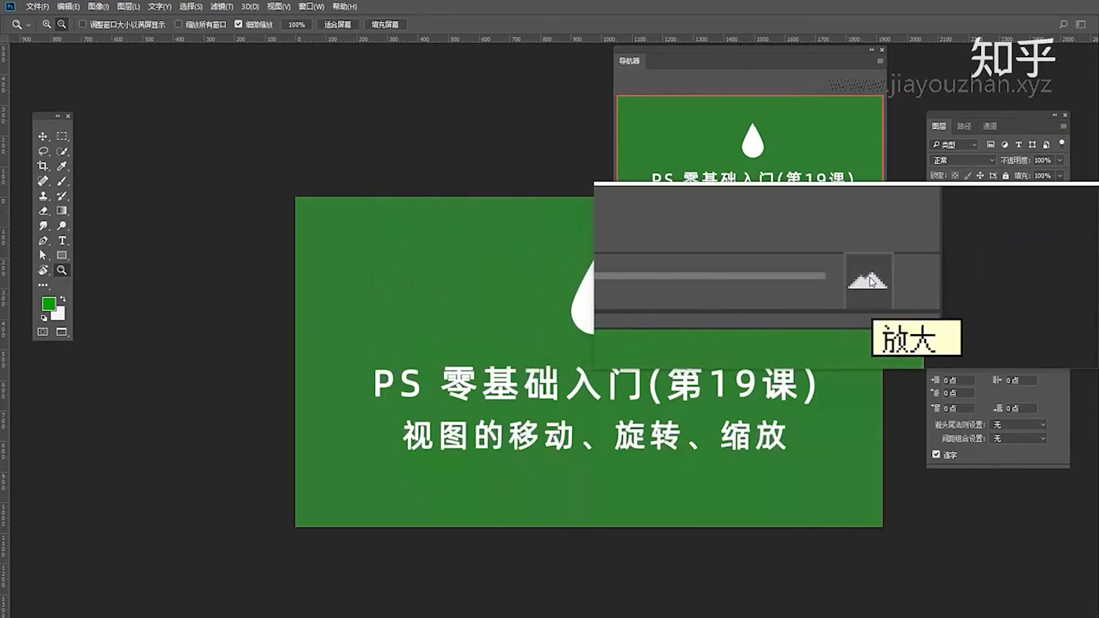
pyautogui.click(869, 281)
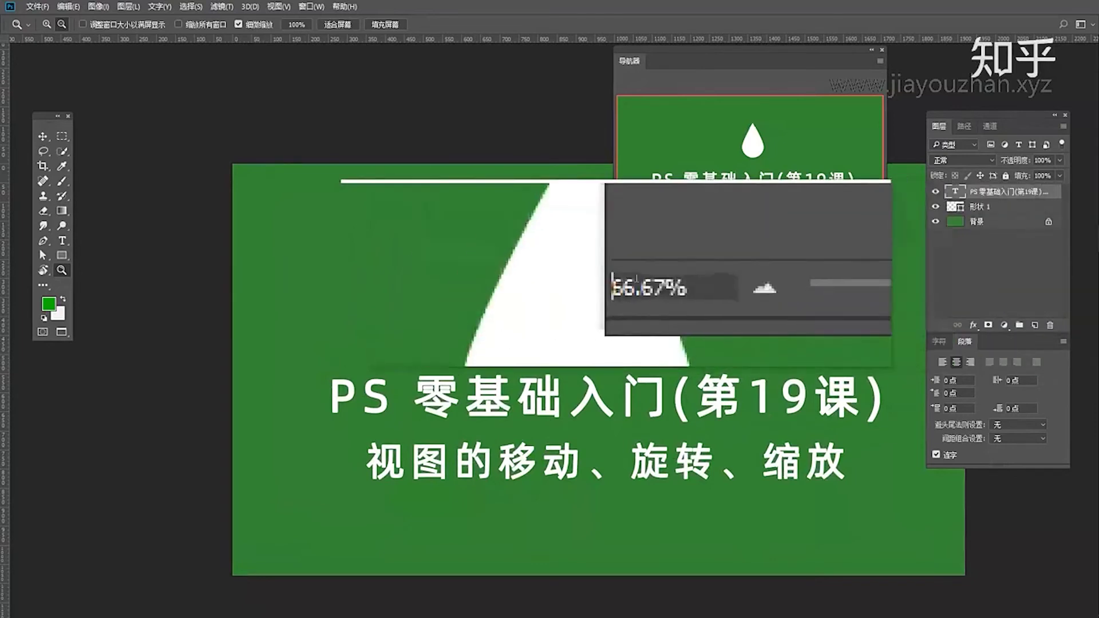
pyautogui.click(654, 280)
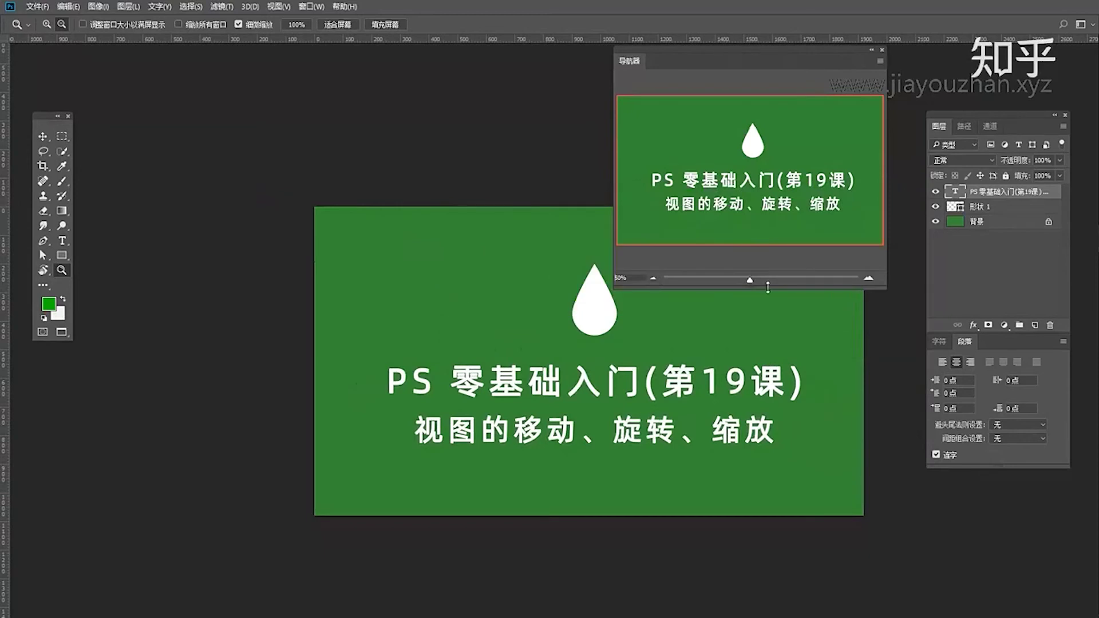
# Magnify the cover to about 286% with the Navigator slider, shift the view frame near the white drop, and reduce the zoom to about 35%.
pyautogui.moveTo(752, 282); pyautogui.dragTo(754, 282)
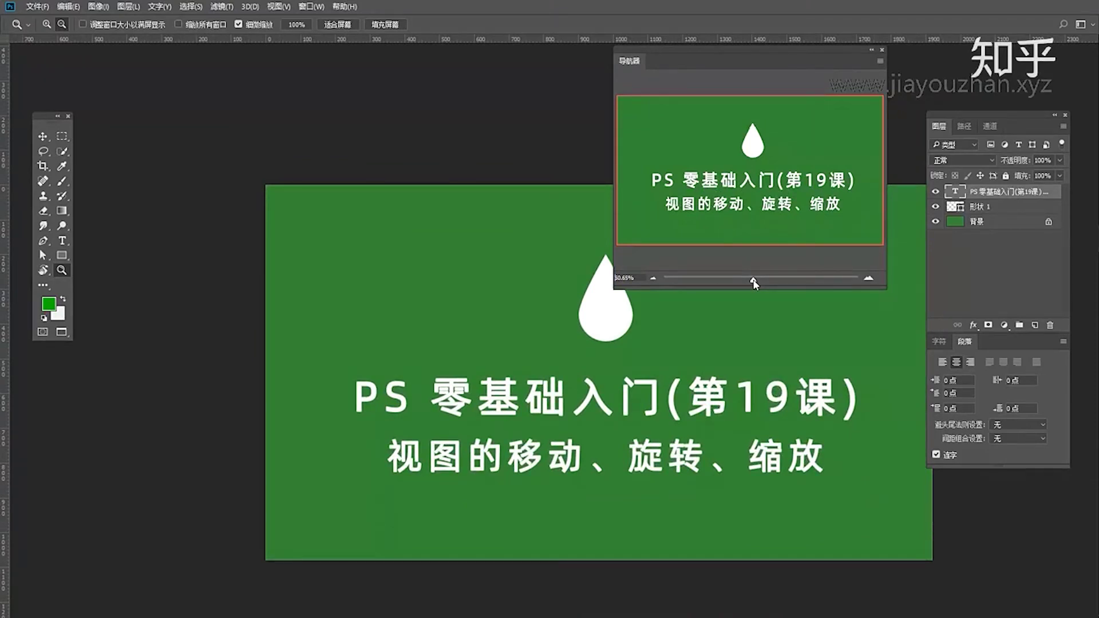
pyautogui.moveTo(755, 283); pyautogui.dragTo(783, 283)
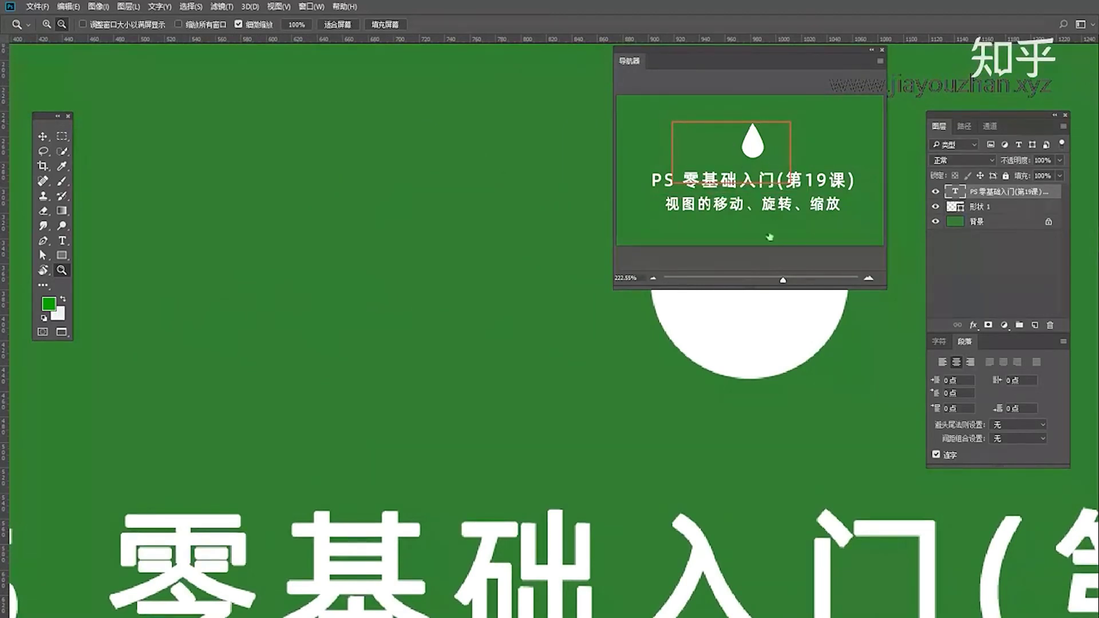
pyautogui.moveTo(784, 280); pyautogui.dragTo(790, 280)
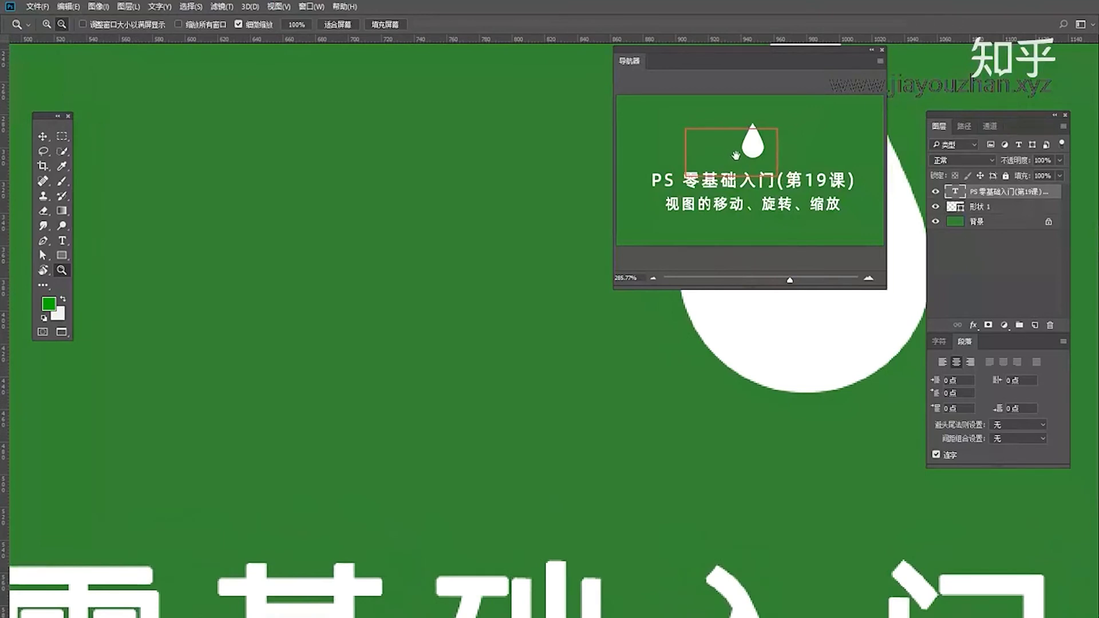
pyautogui.moveTo(728, 156)
pyautogui.mouseDown()
pyautogui.moveTo(776, 195)
pyautogui.moveTo(754, 195)
pyautogui.moveTo(704, 161)
pyautogui.moveTo(677, 164)
pyautogui.moveTo(739, 154)
pyautogui.mouseUp()
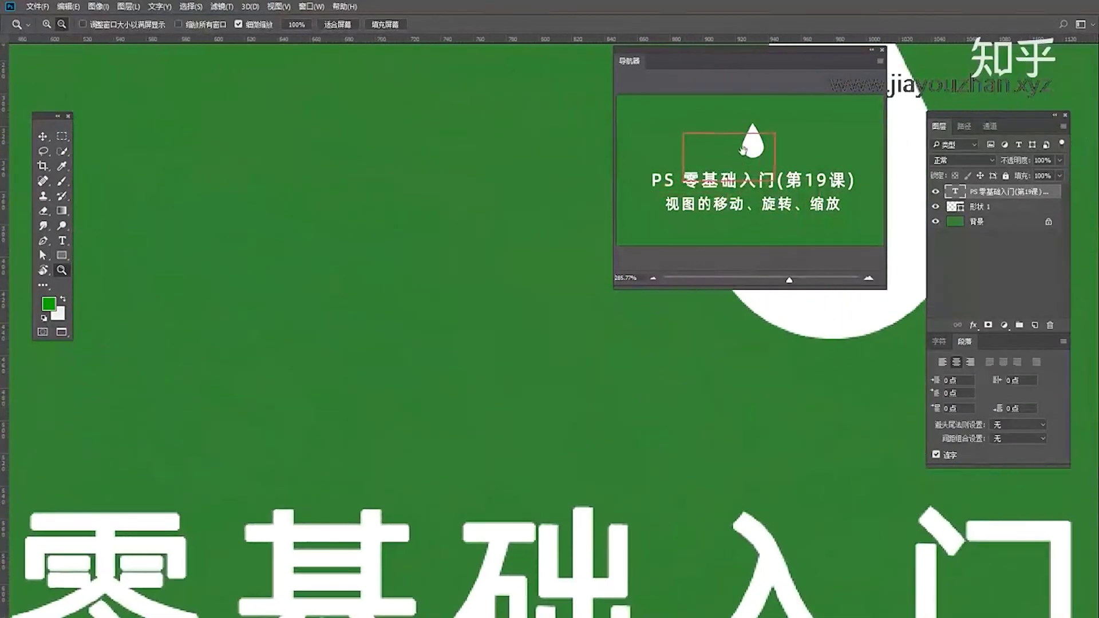
pyautogui.moveTo(789, 280); pyautogui.dragTo(744, 281)
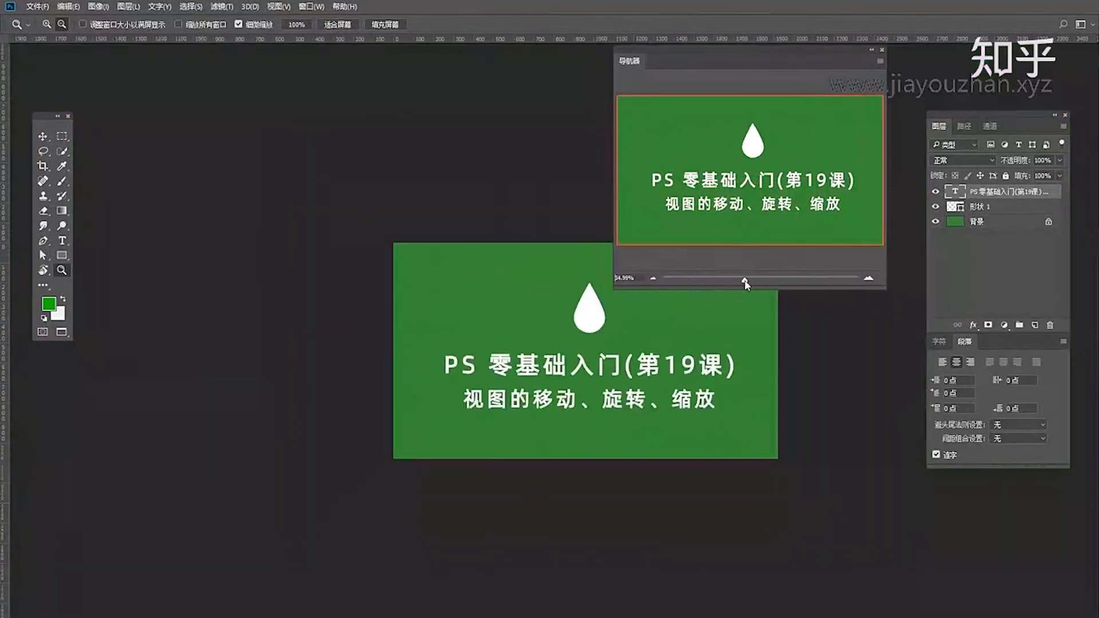
# Zoom to about 182% in the Navigator, shift the view frame across both ends of the title text, and zoom out to about 47%.
pyautogui.moveTo(745, 280); pyautogui.dragTo(780, 283)
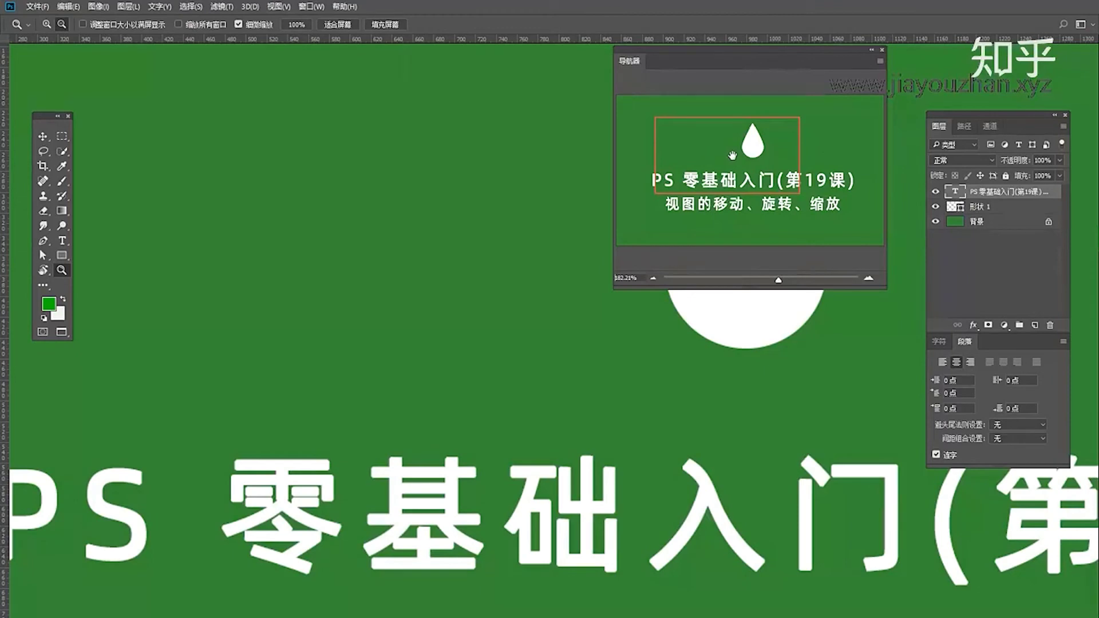
pyautogui.moveTo(734, 156); pyautogui.dragTo(700, 204)
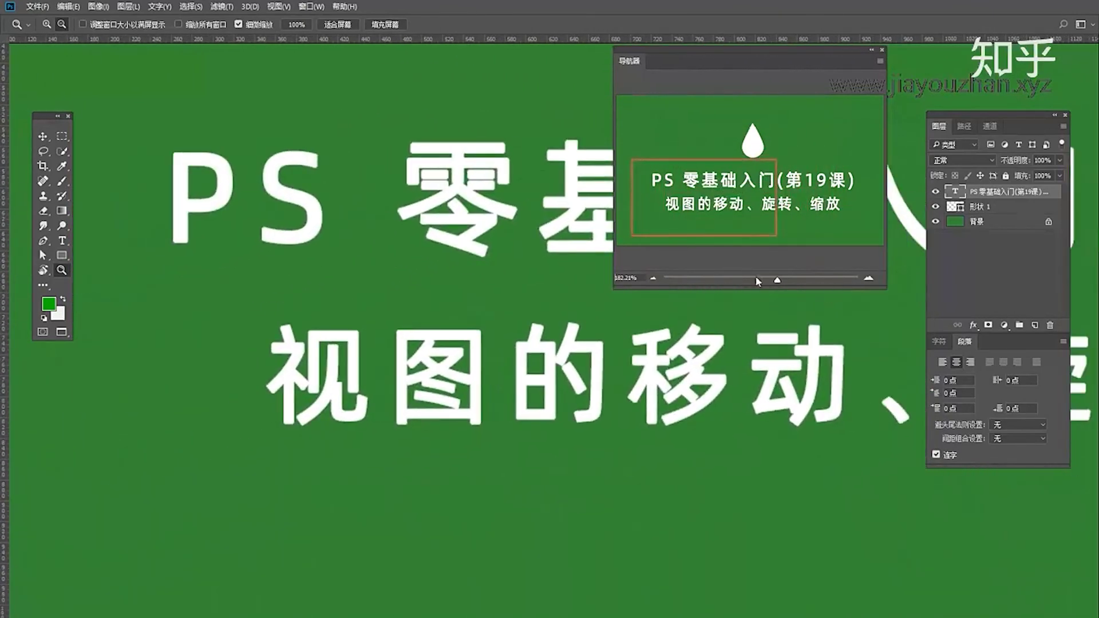
pyautogui.moveTo(716, 201); pyautogui.dragTo(832, 205)
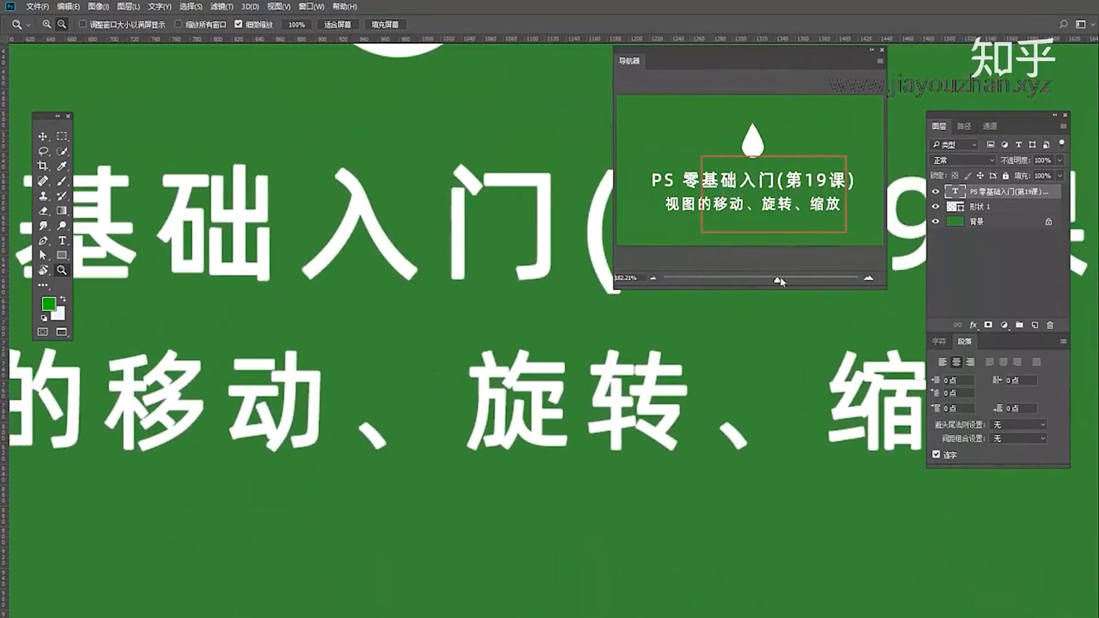
pyautogui.moveTo(778, 284); pyautogui.dragTo(749, 280)
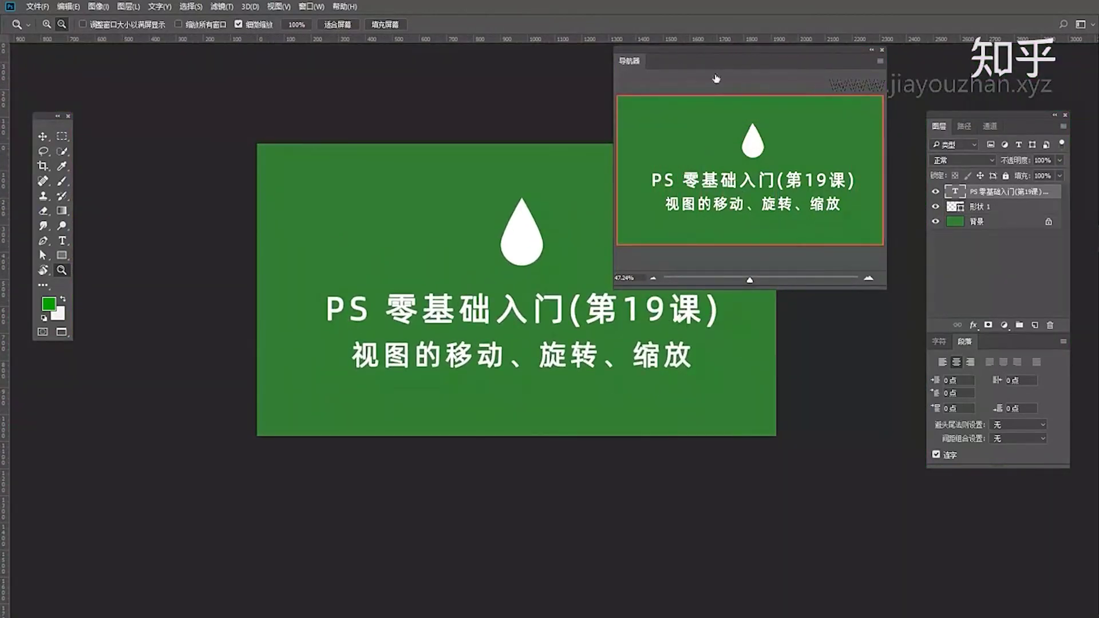
# Reposition the Navigator panel slightly, reduce the cover's zoom to about 41% with its slider, and close the panel.
pyautogui.moveTo(720, 55); pyautogui.dragTo(745, 56)
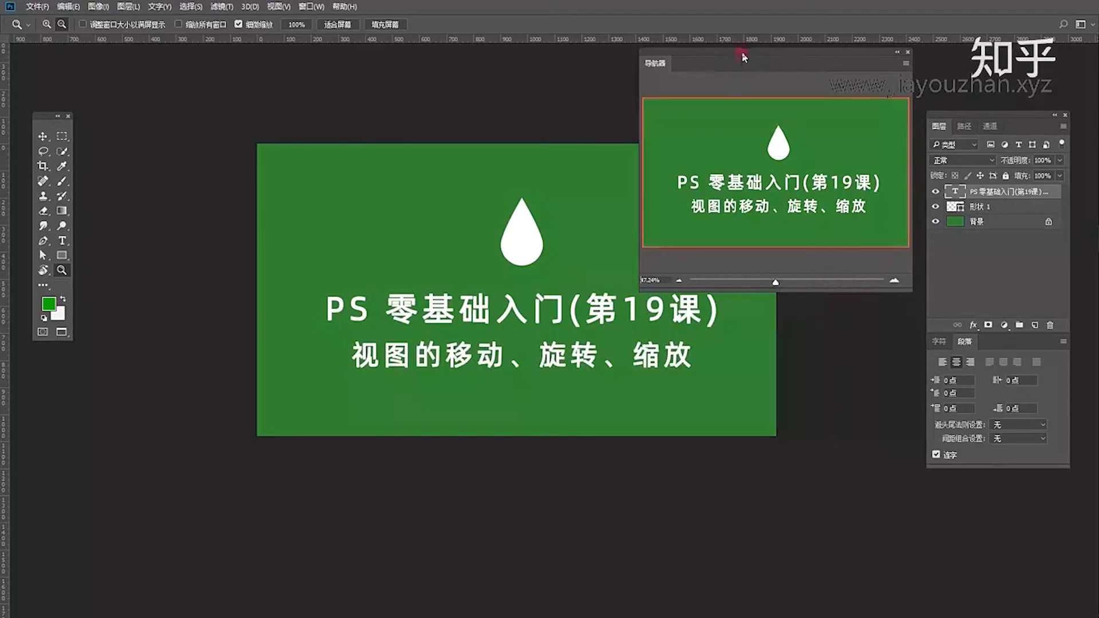
pyautogui.moveTo(742, 52); pyautogui.dragTo(738, 64)
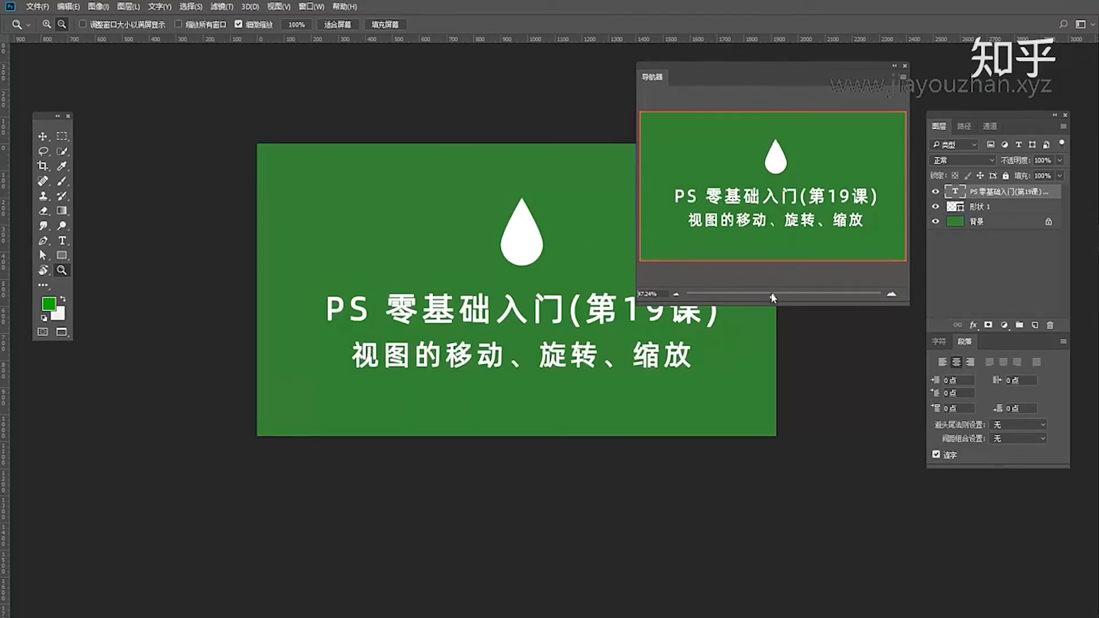
pyautogui.moveTo(773, 298); pyautogui.dragTo(771, 297)
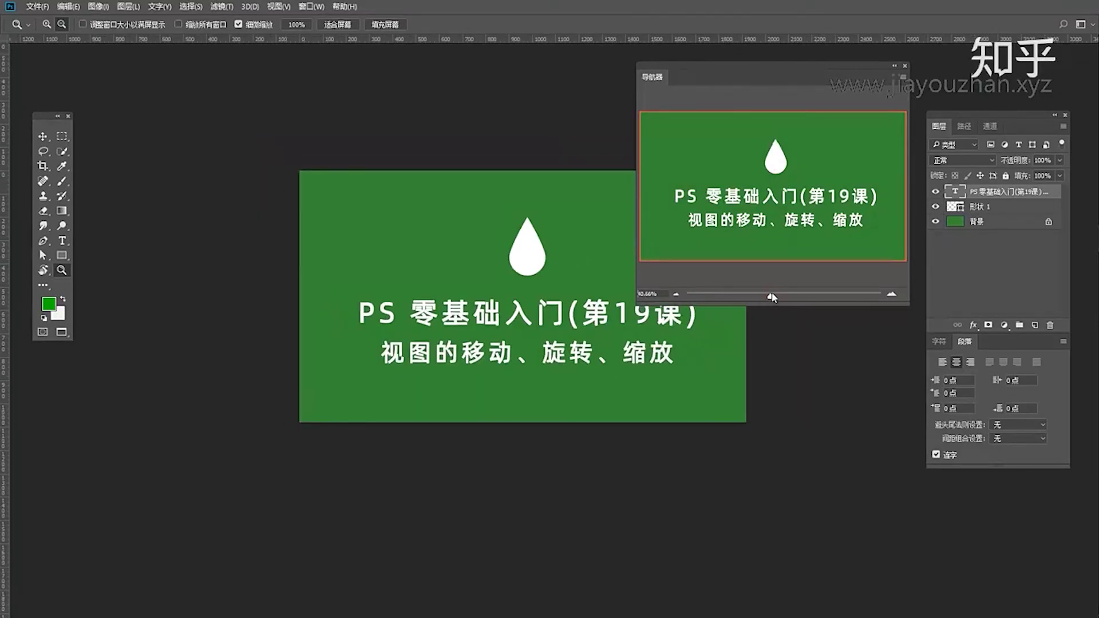
pyautogui.click(907, 65)
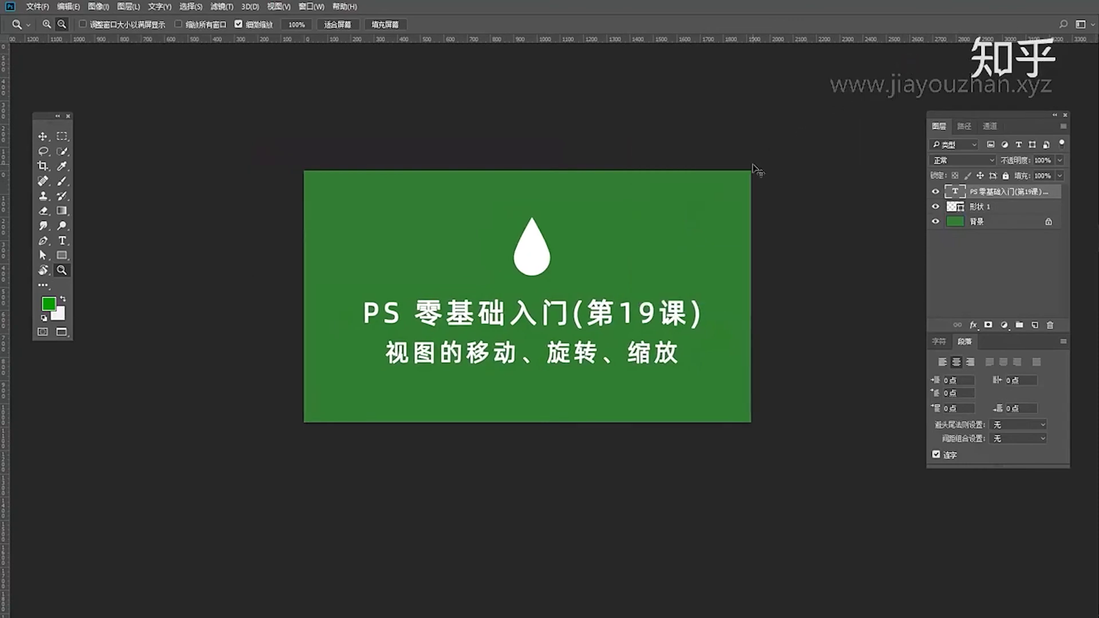
# Zoom the cover out and back in by preset levels to 50%, then pan it slightly downward.
pyautogui.hotkey('ctrl', '-')
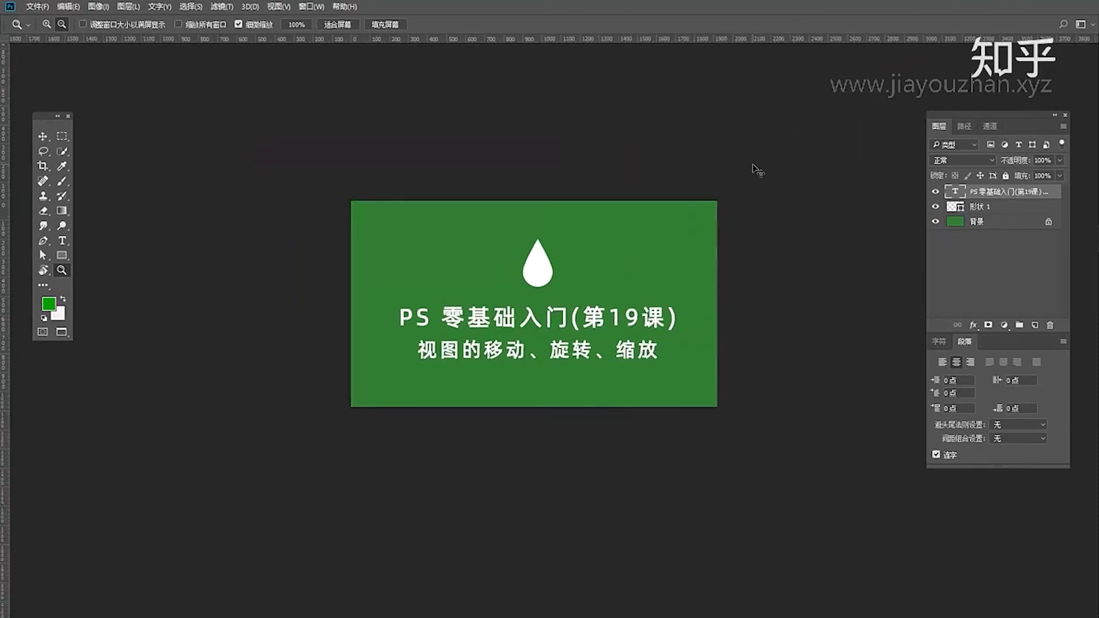
pyautogui.hotkey('ctrl', '+')
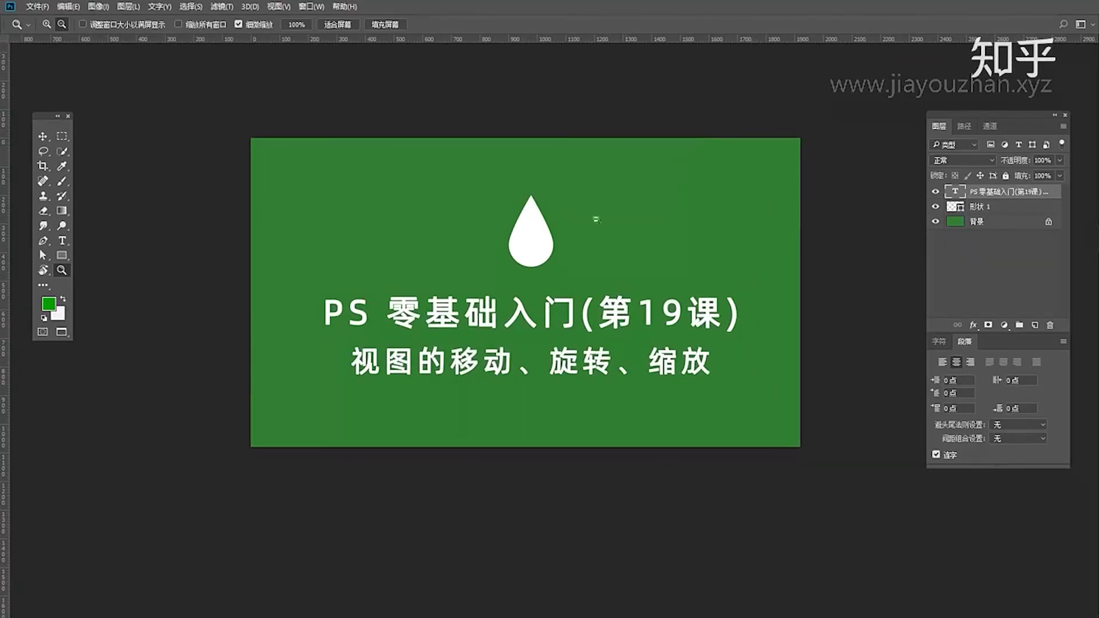
pyautogui.moveTo(546, 243); pyautogui.dragTo(553, 306)
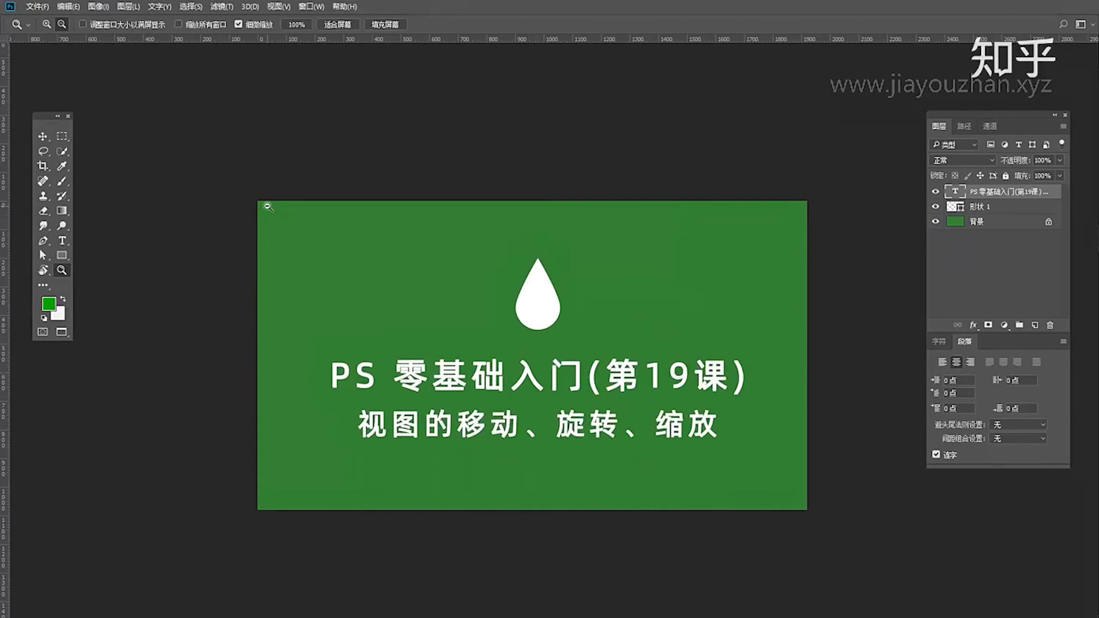
# Switch to the Hand tool (抓手工具) and pan the cover slightly around the canvas area.
pyautogui.click(43, 271)
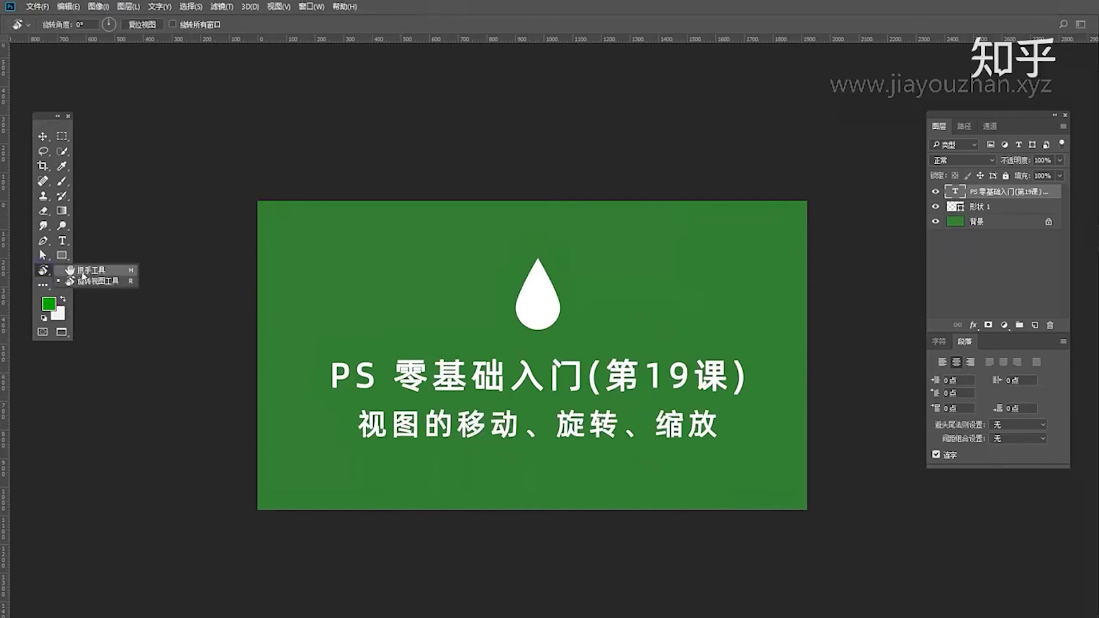
pyautogui.click(88, 274)
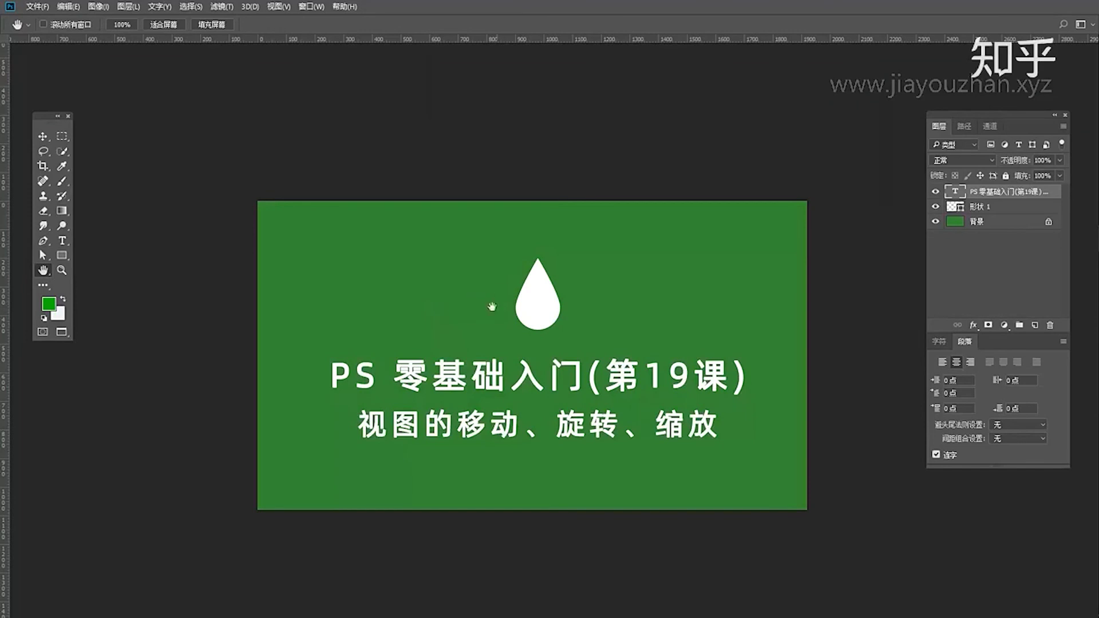
pyautogui.click(463, 303)
pyautogui.moveTo(406, 270); pyautogui.dragTo(445, 282)
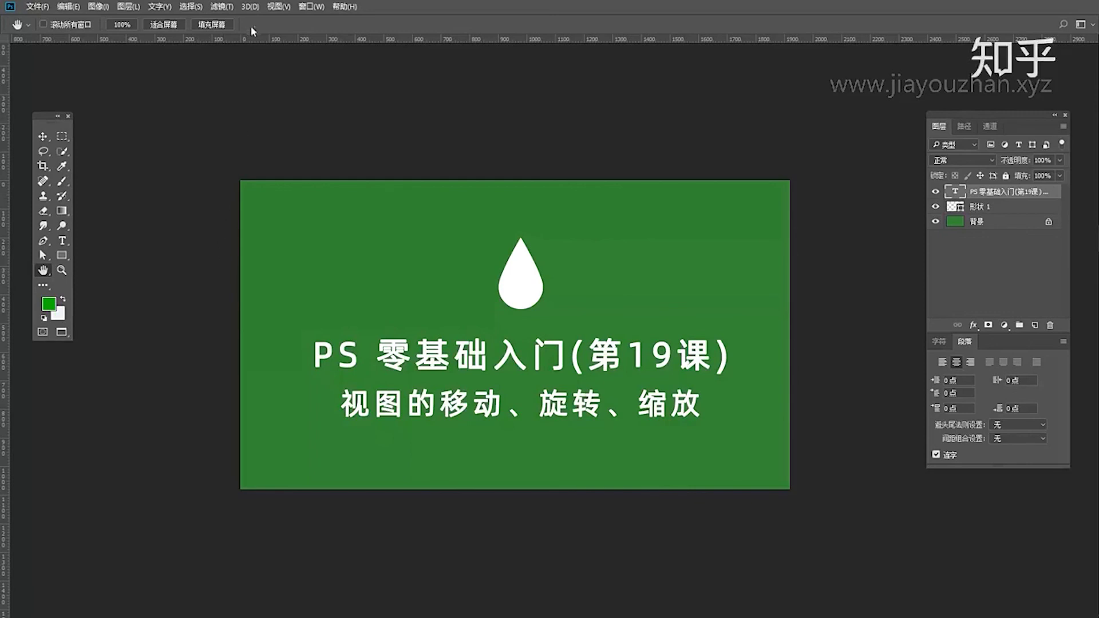
# Review the available view commands, dismiss them, and activate the Zoom tool.
pyautogui.click(278, 7)
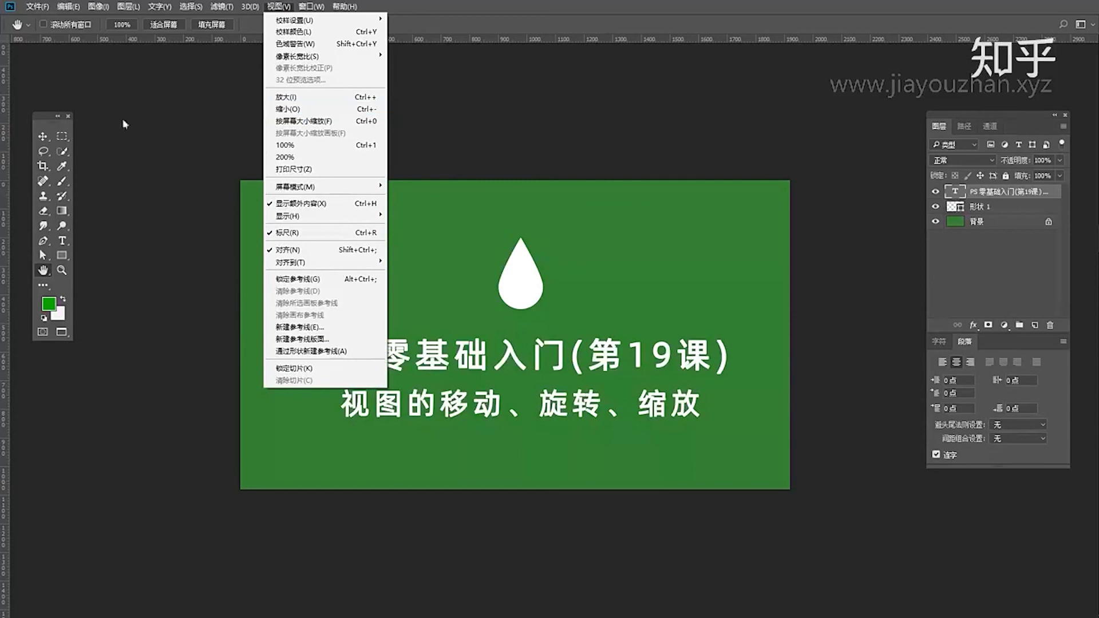
pyautogui.click(36, 115)
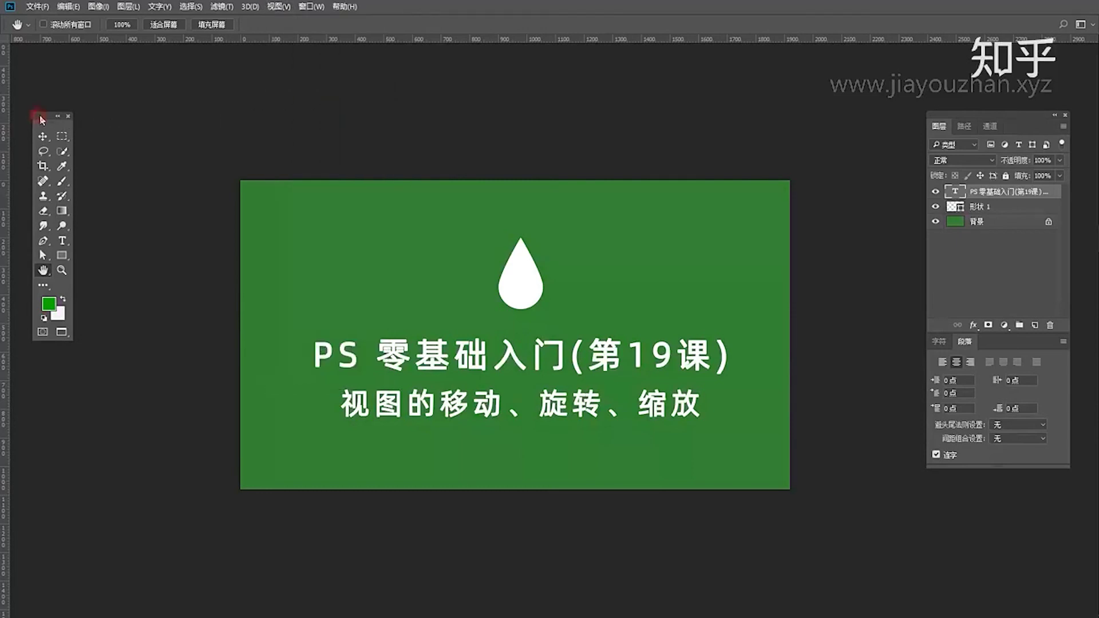
pyautogui.click(63, 273)
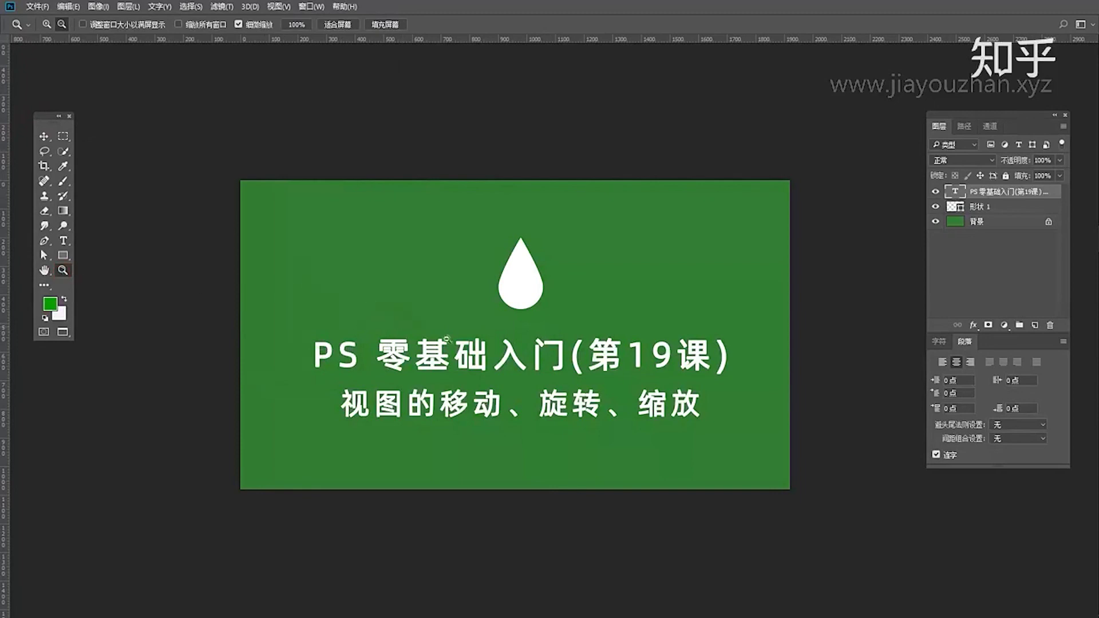
# Show the Navigator (导航器) panel briefly and close it again.
pyautogui.click(312, 11)
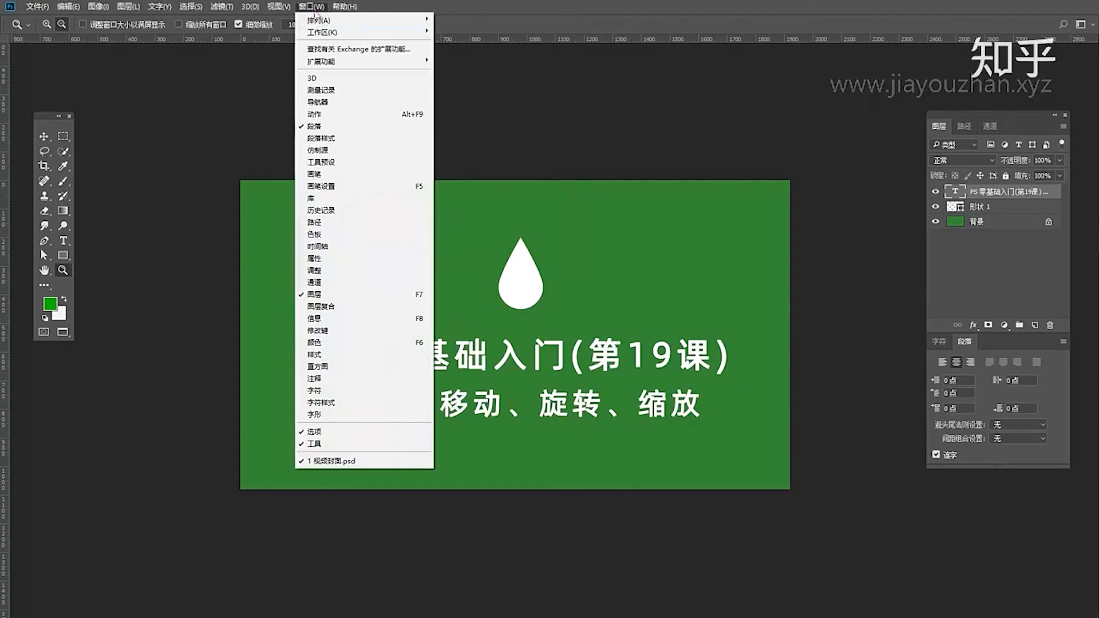
pyautogui.click(319, 102)
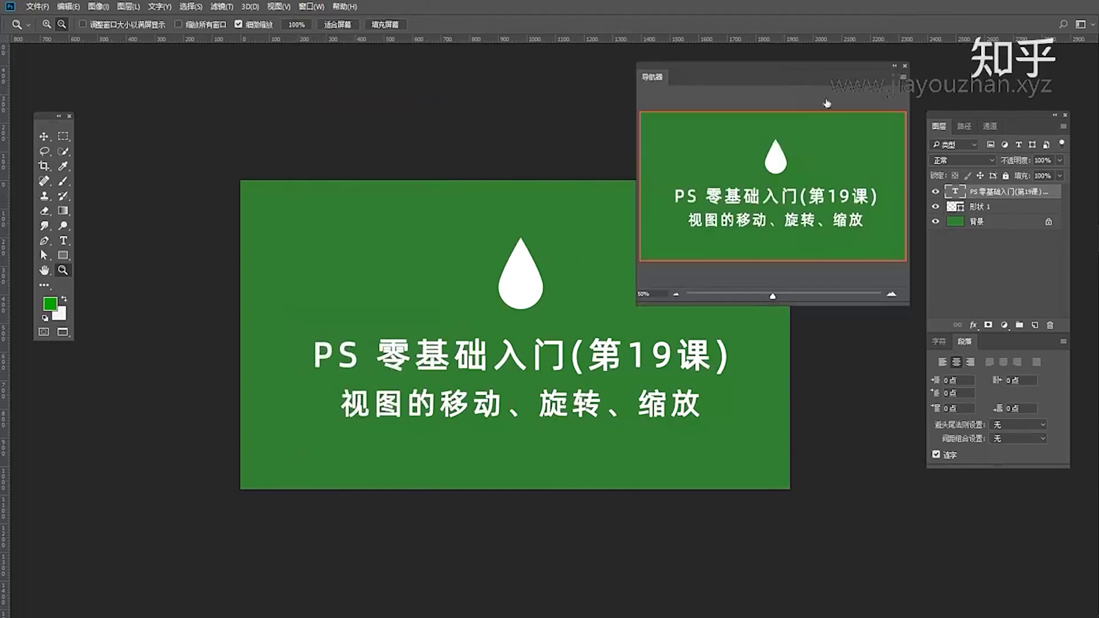
pyautogui.click(904, 65)
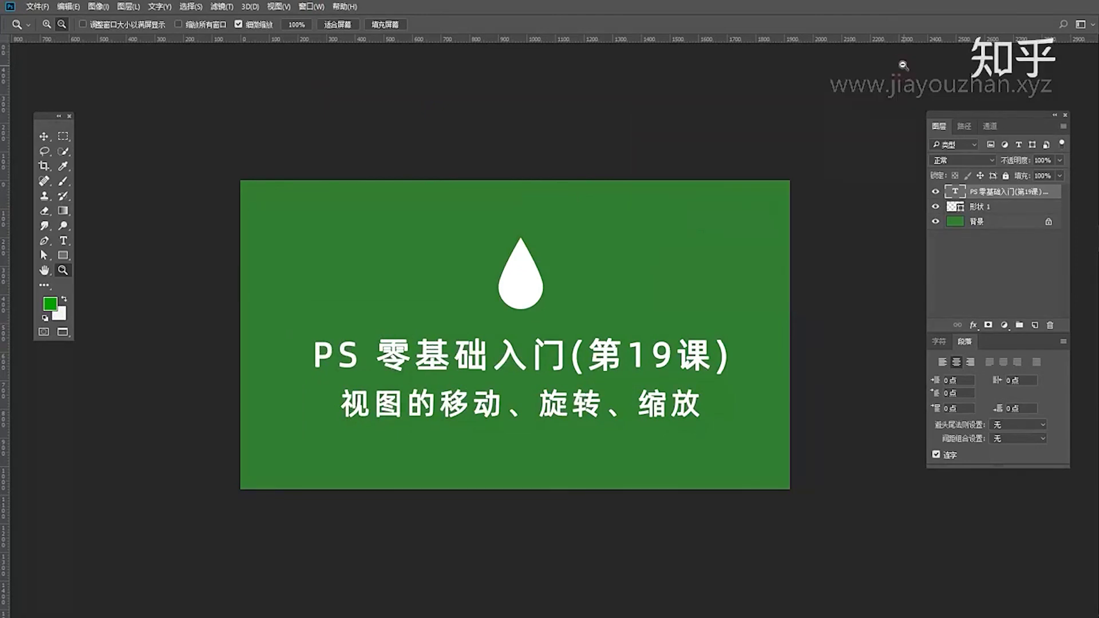